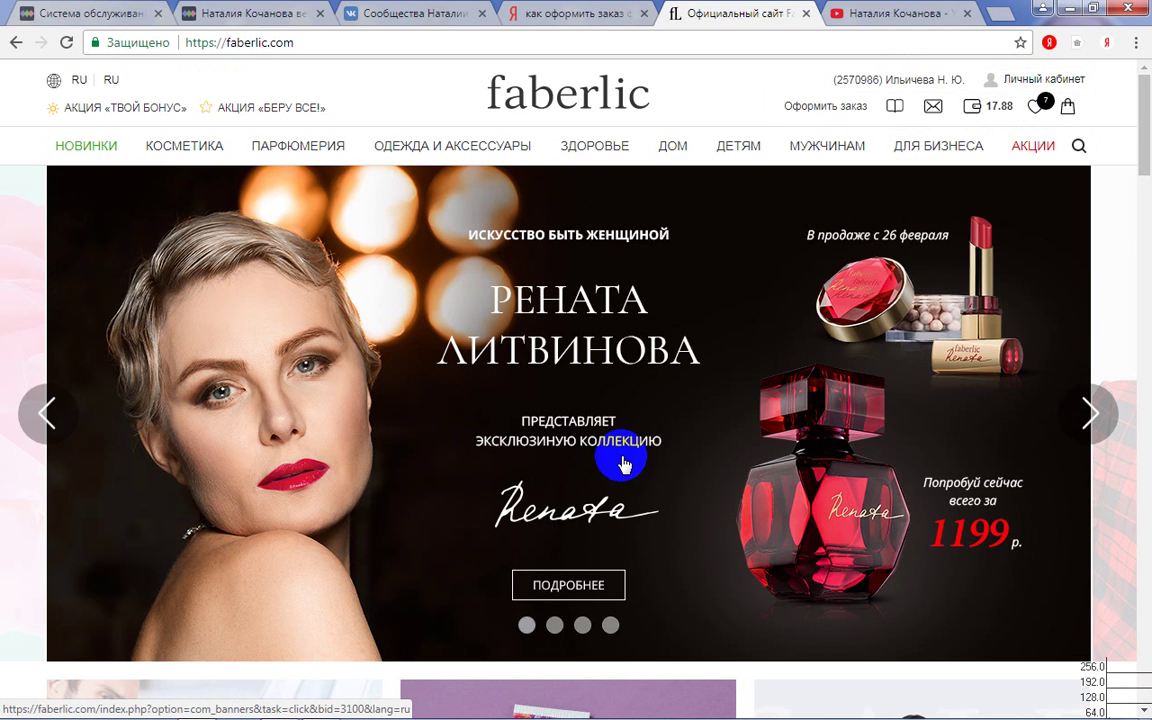
- Scroll through the home page and go to the Личный кабинет page
scroll(672, 443, down, 3)
scroll(672, 443, down, 3)
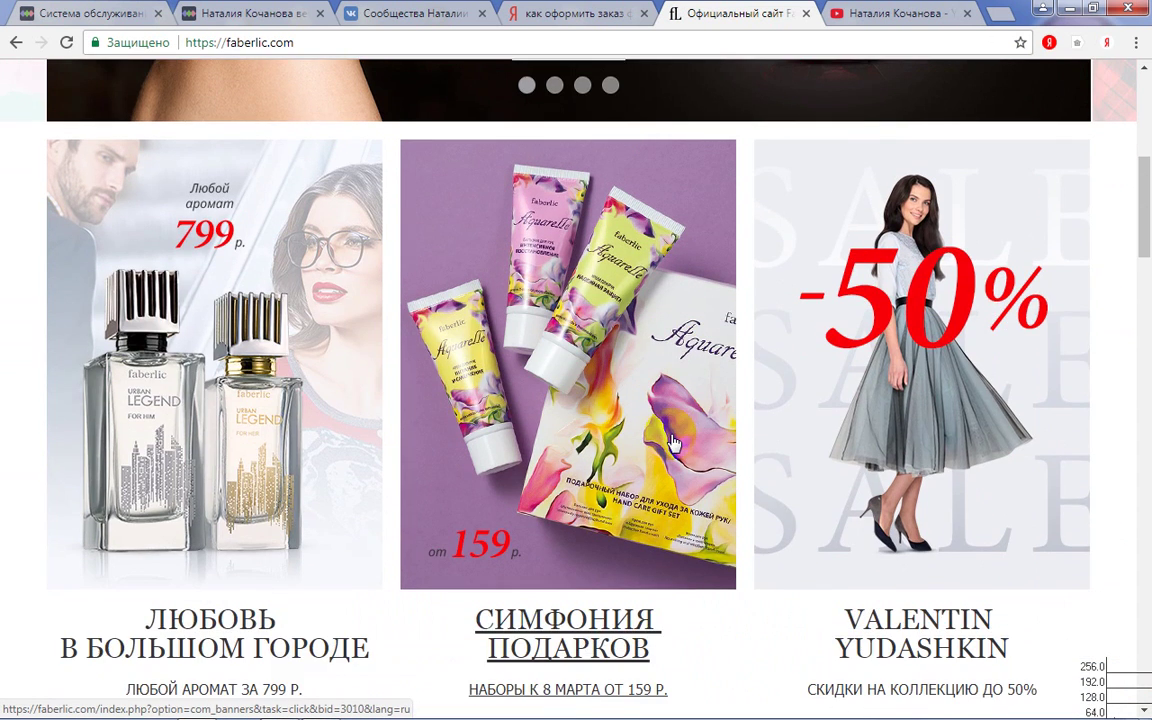
scroll(672, 443, down, 2)
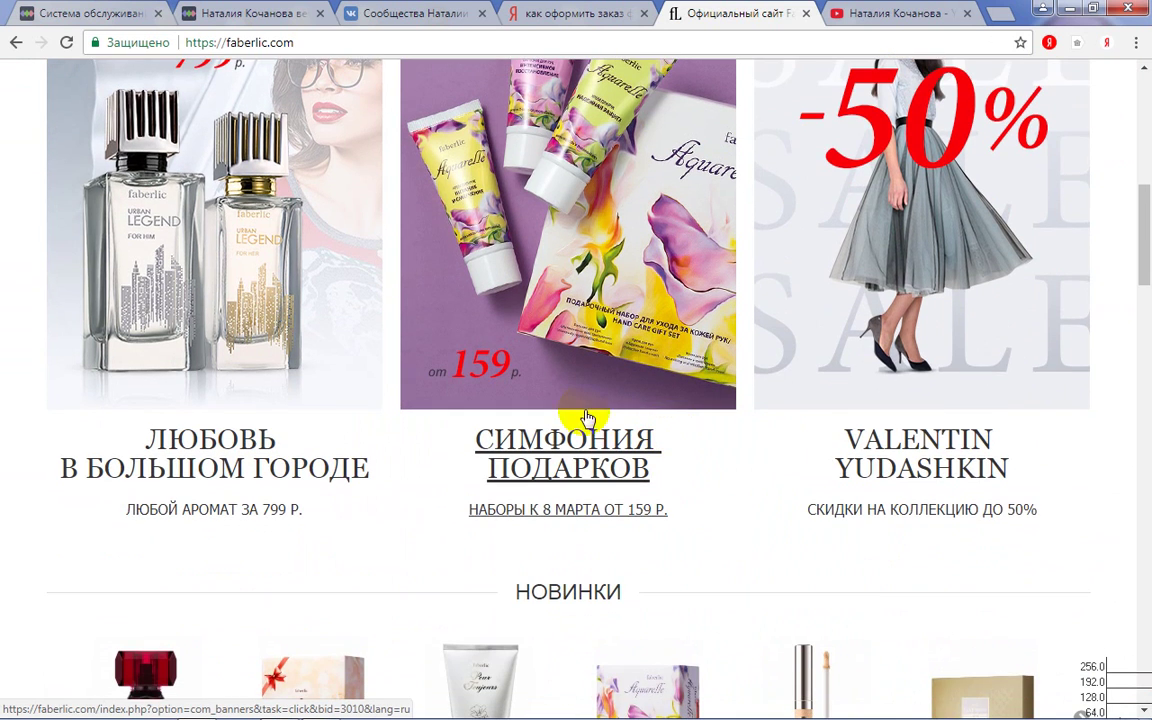
scroll(652, 407, down, 3)
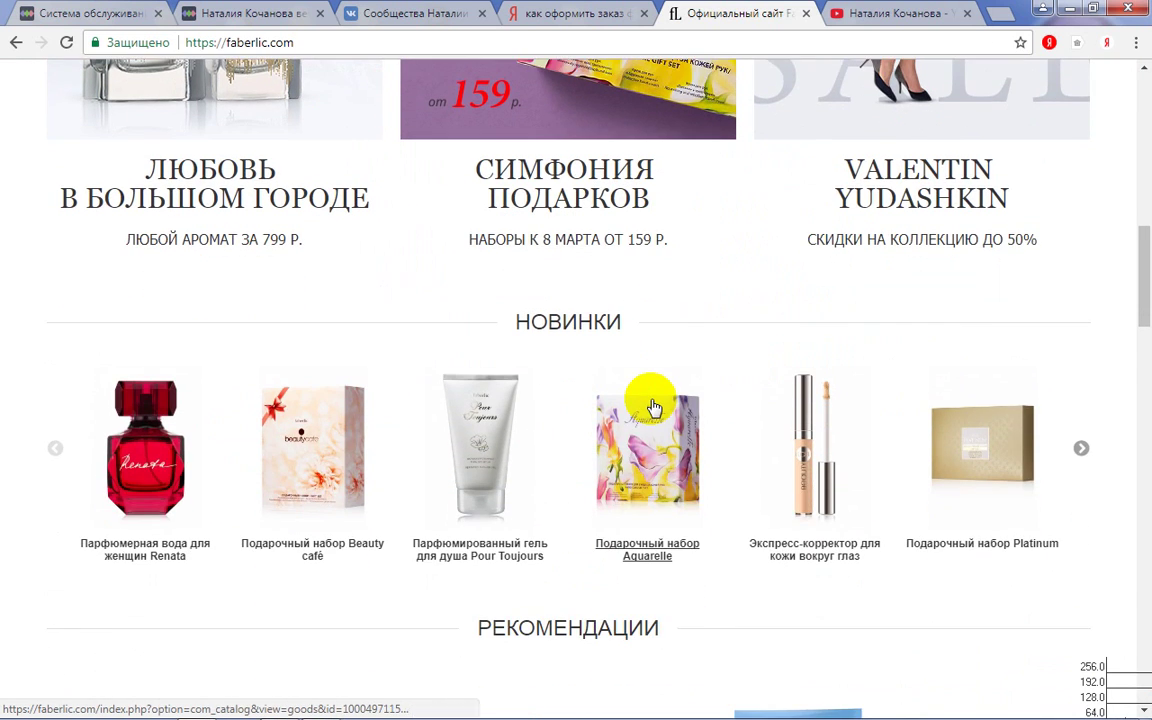
scroll(657, 403, down, 1)
scroll(657, 400, down, 2)
scroll(657, 400, up, 12)
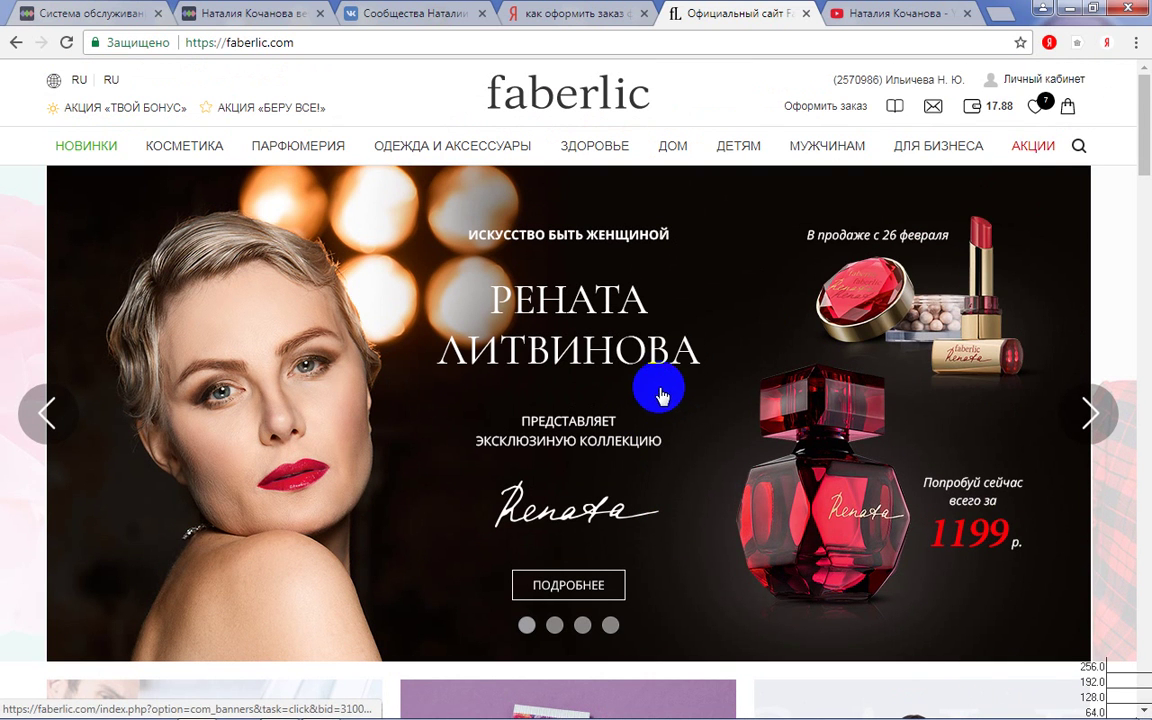
click(1067, 80)
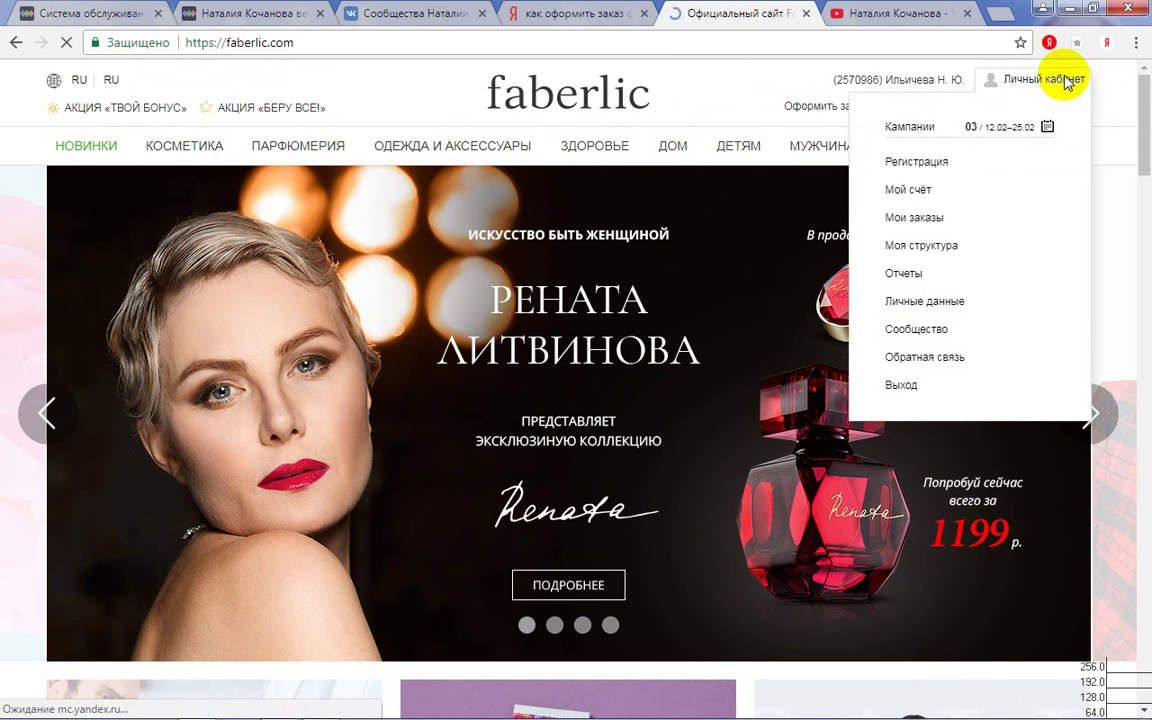
click(1067, 80)
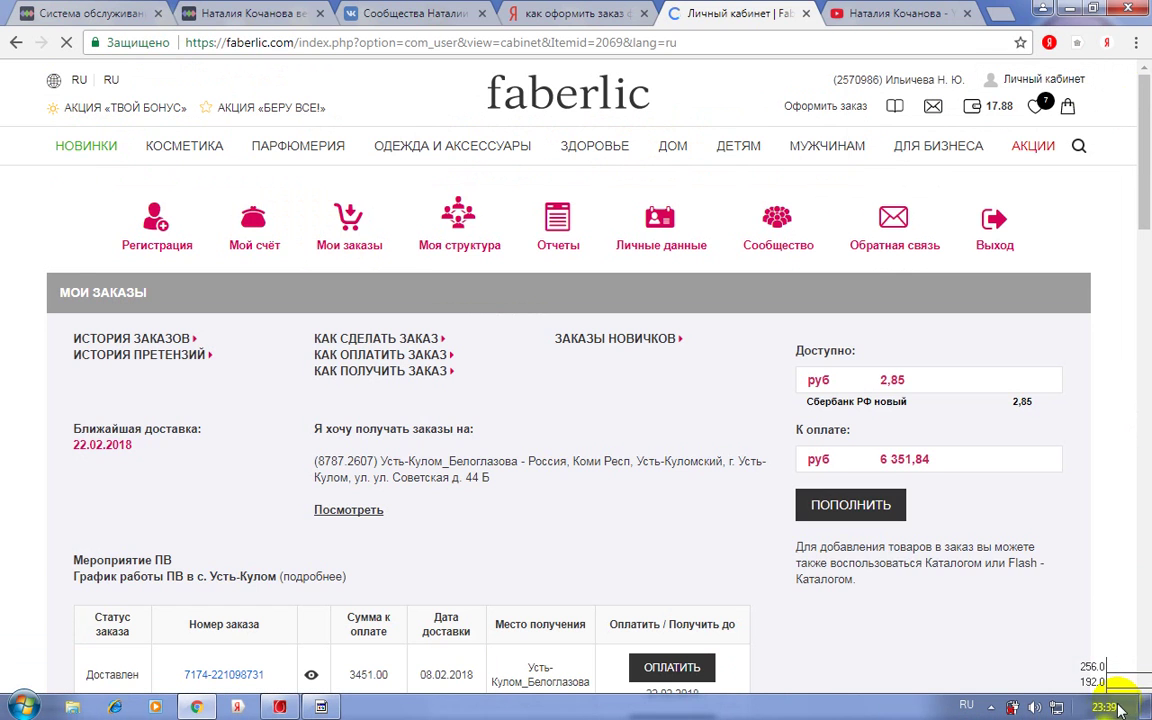
- Check the date in the system calendar, then open the new consultant registration form
click(1118, 710)
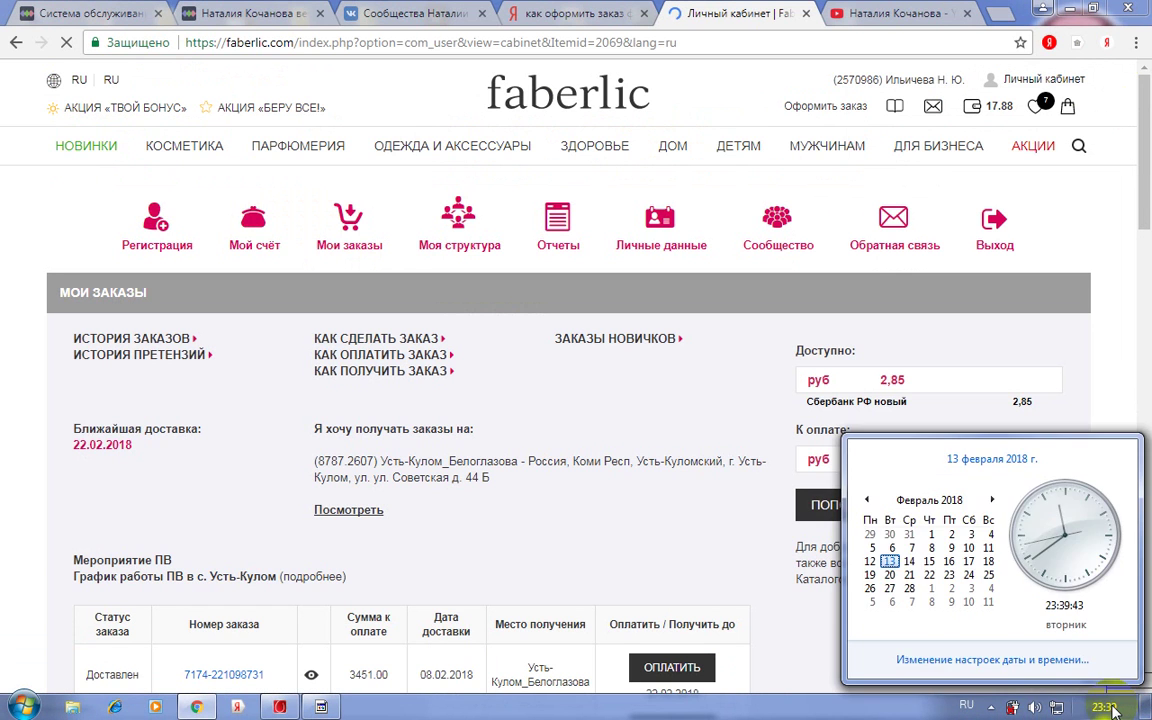
click(1116, 710)
click(1114, 710)
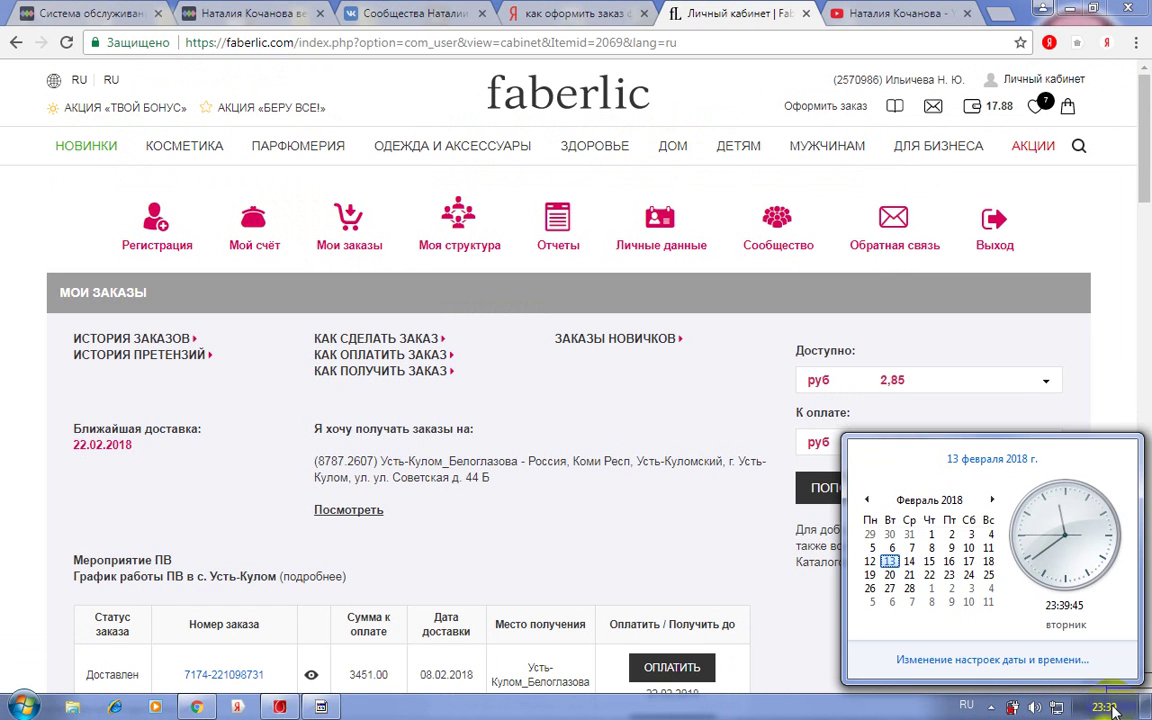
click(1114, 710)
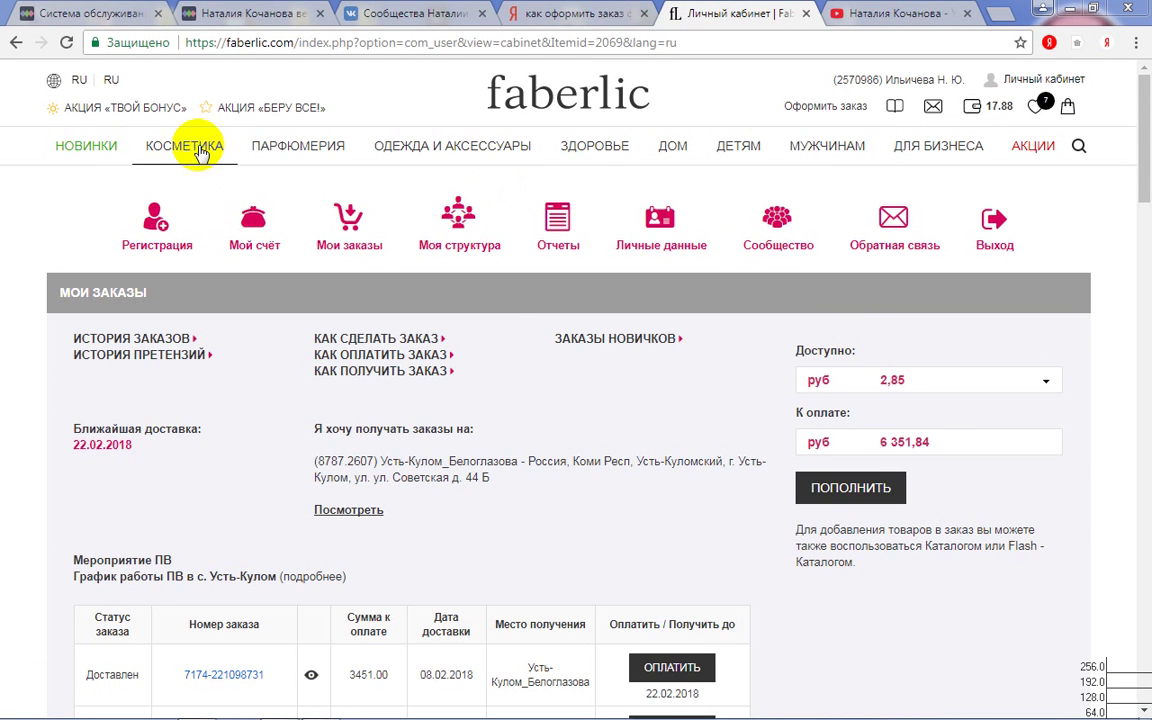
mouse_move(184, 152)
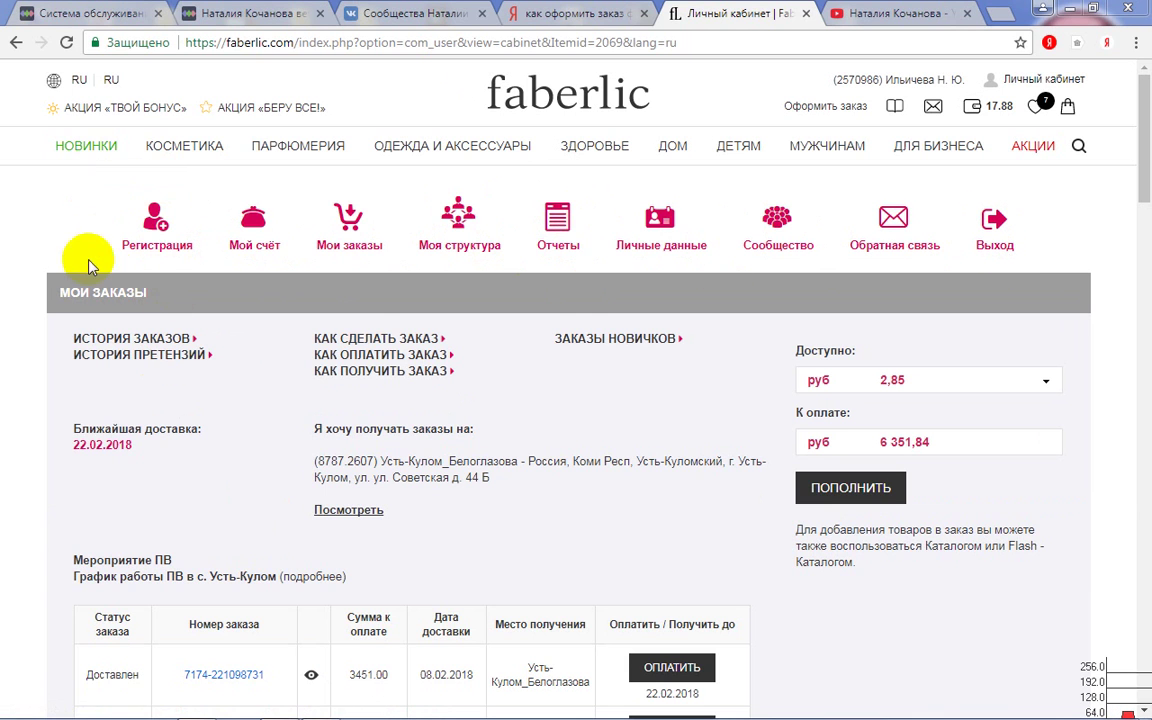
click(155, 230)
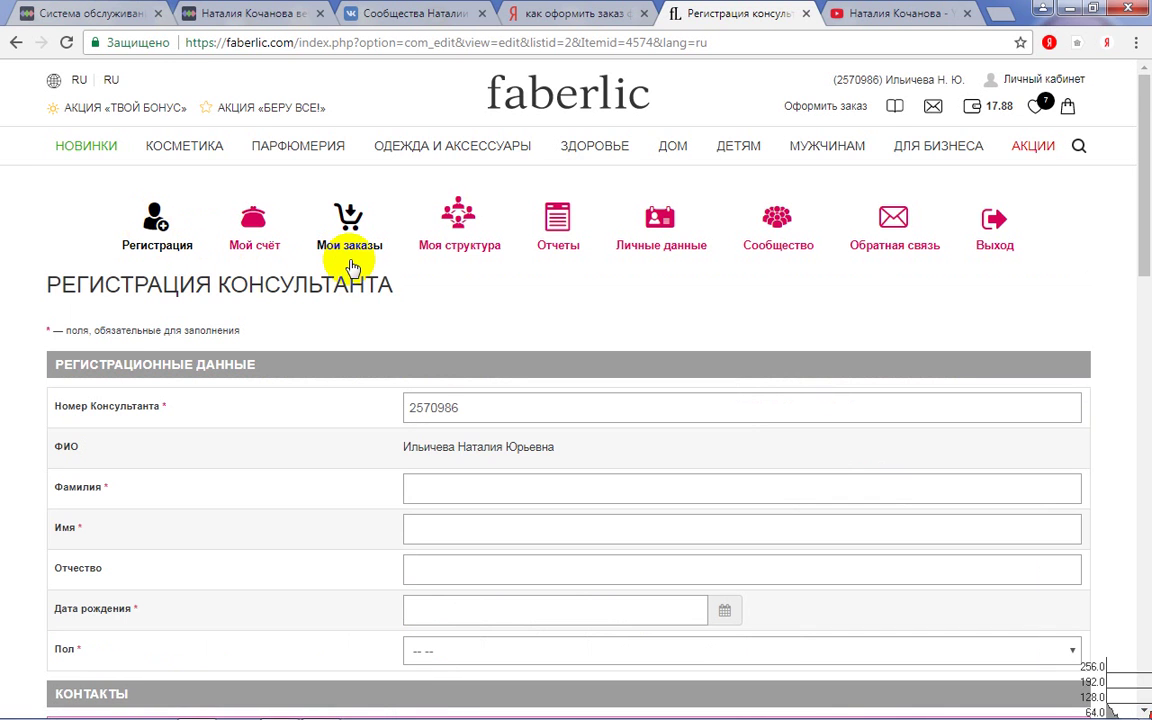
- Scroll down to the registration fields and place the cursor in Фамилия
scroll(347, 257, down, 1)
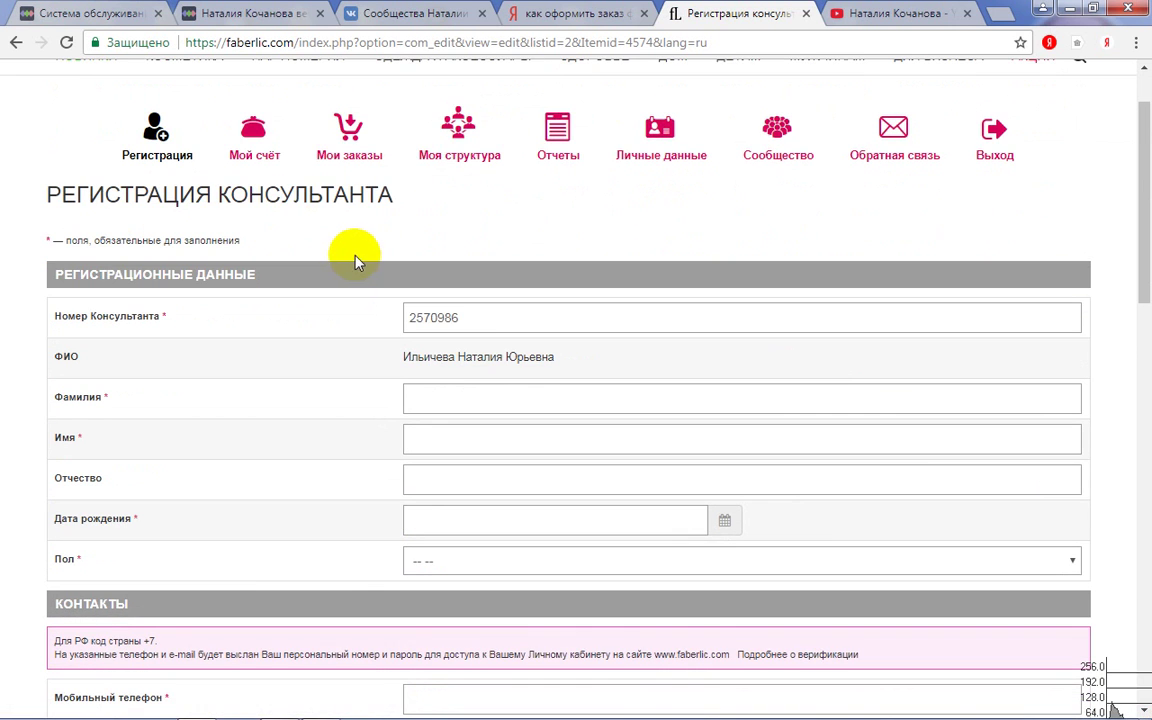
scroll(320, 252, down, 1)
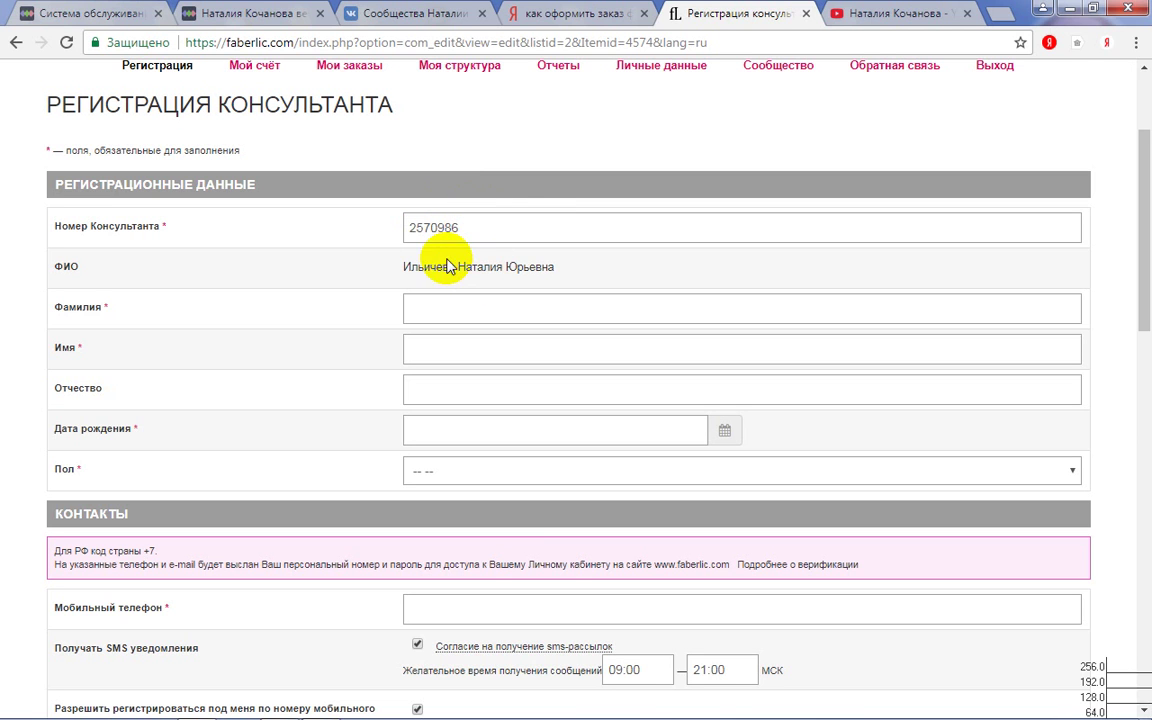
click(424, 305)
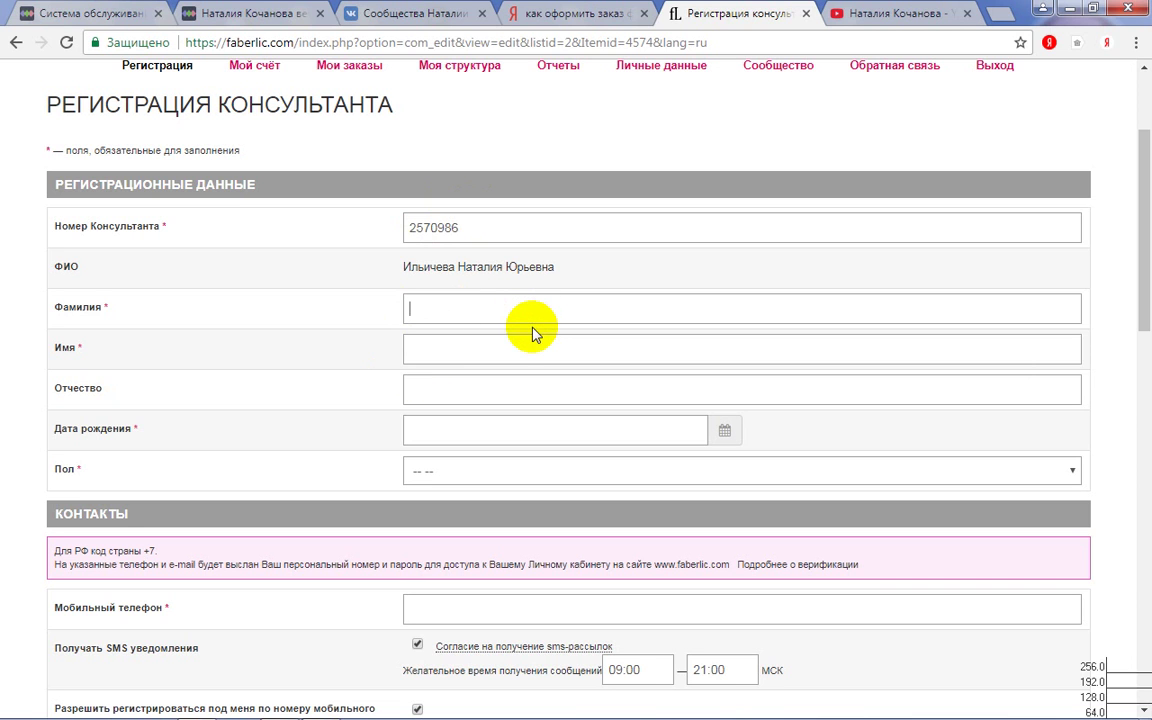
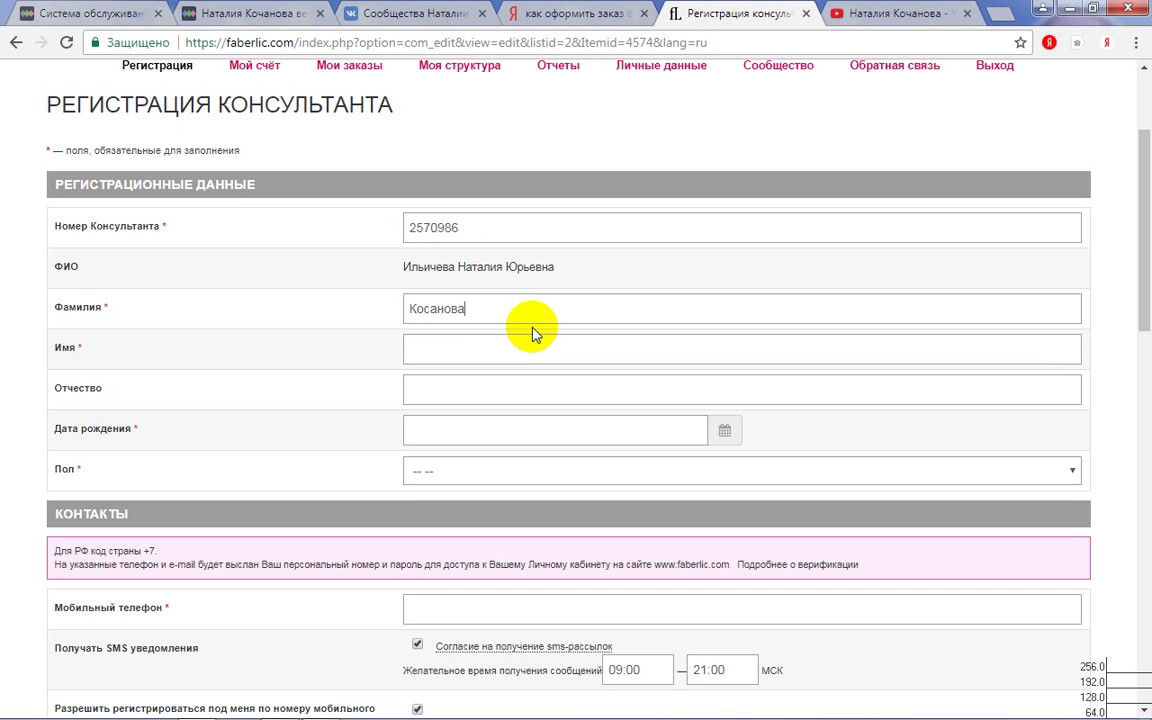
- Fill in the new consultant's surname, first name and patronymic, accepting autocomplete suggestions
click(494, 347)
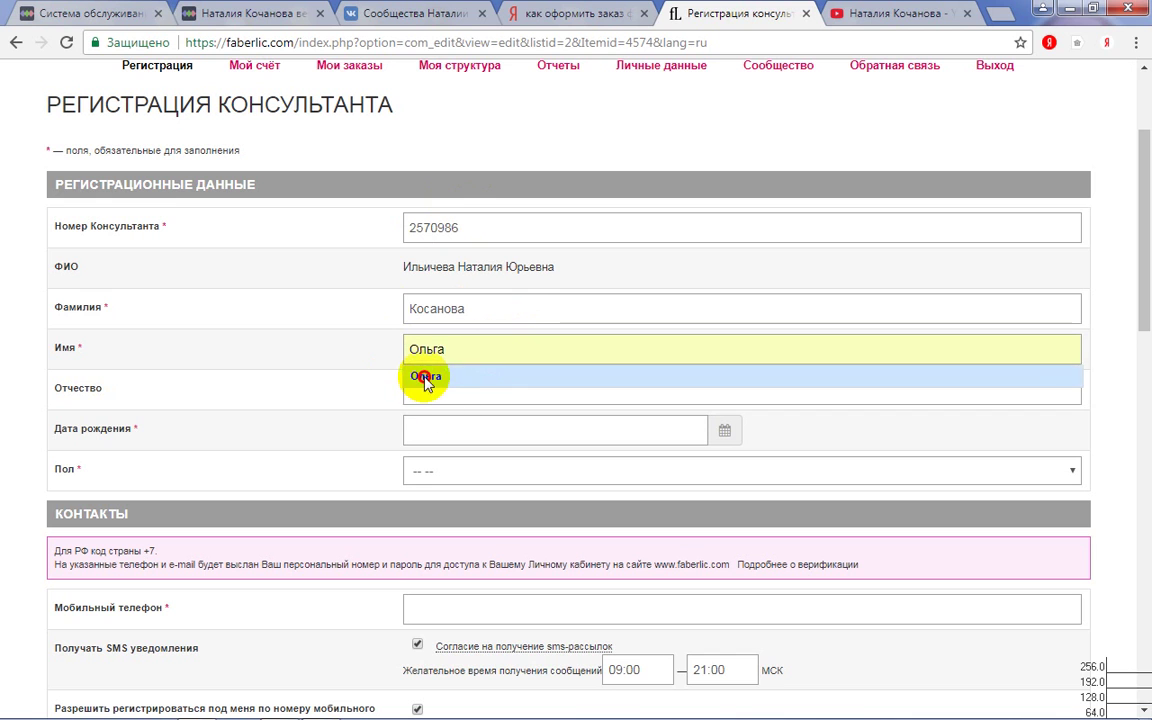
click(418, 377)
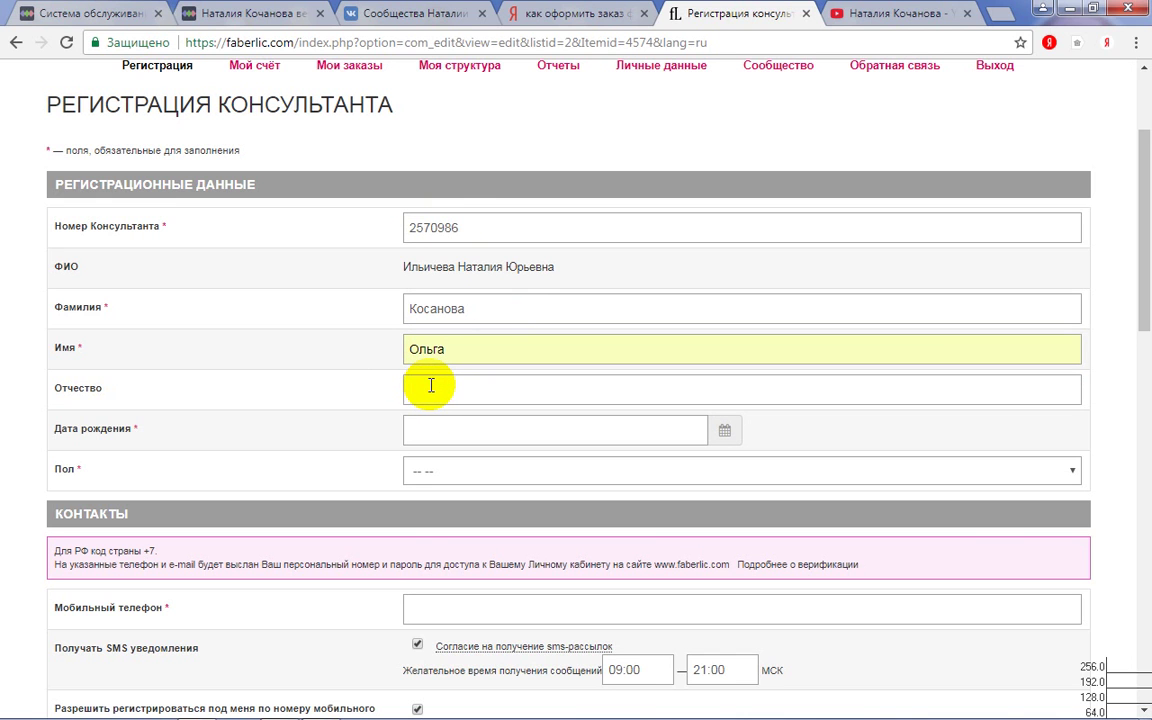
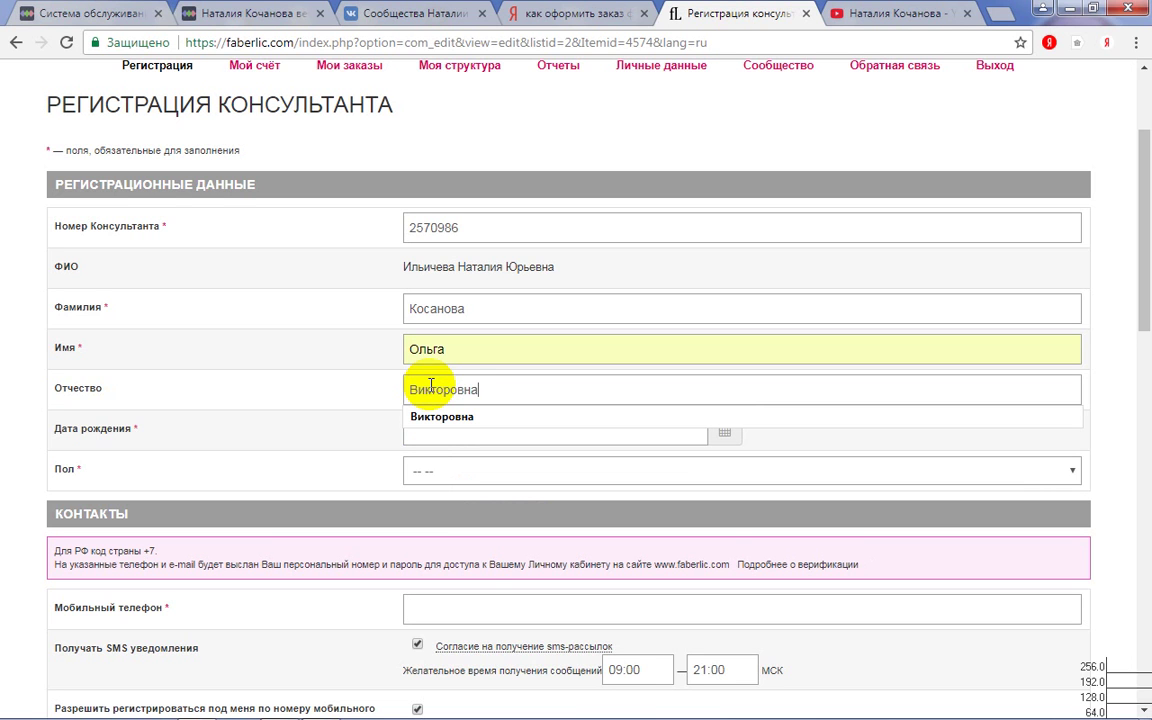
click(440, 414)
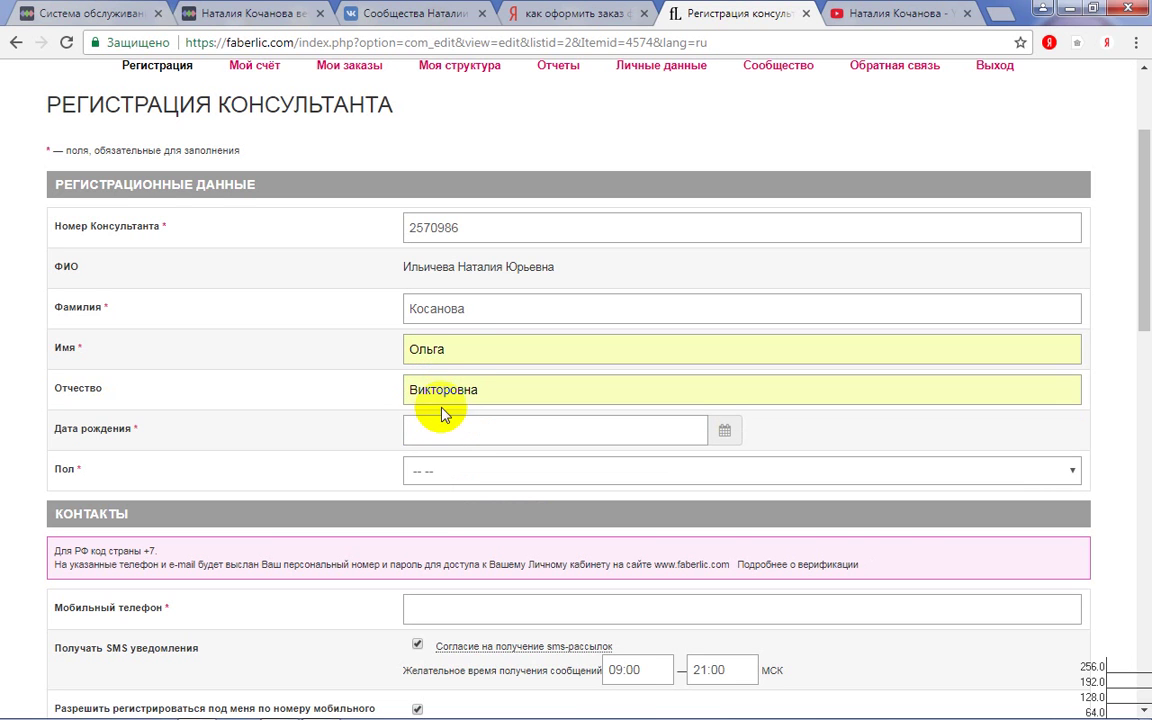
scroll(501, 404, down, 1)
click(455, 338)
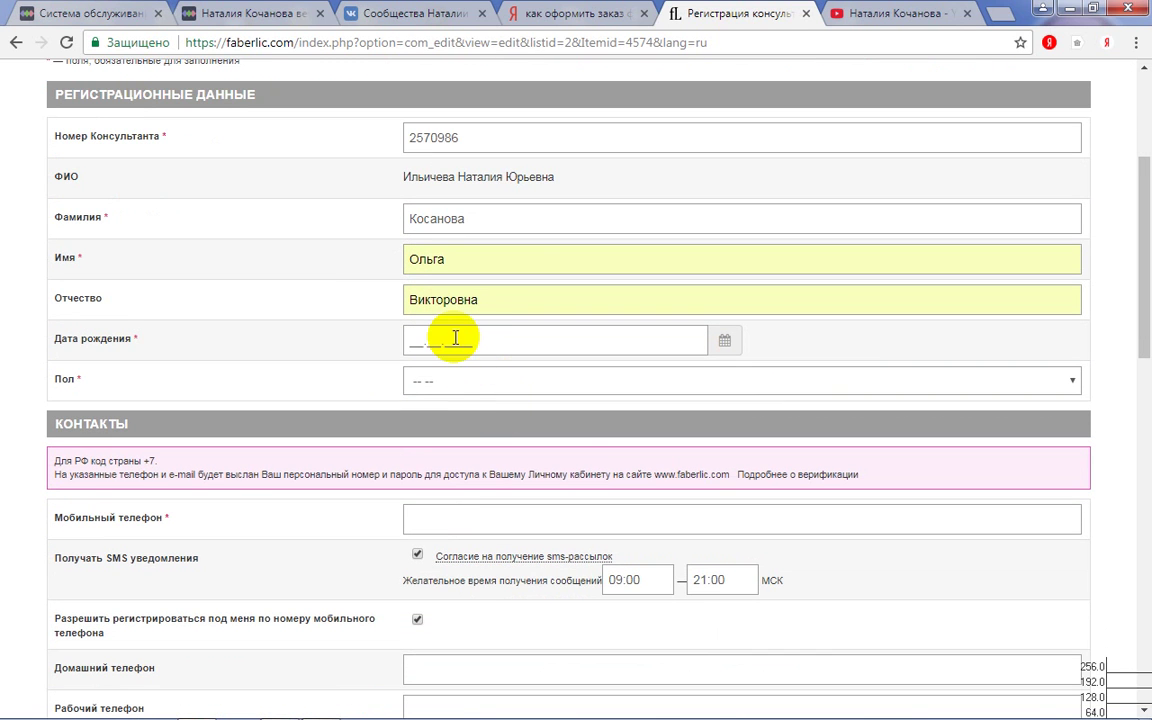
click(434, 337)
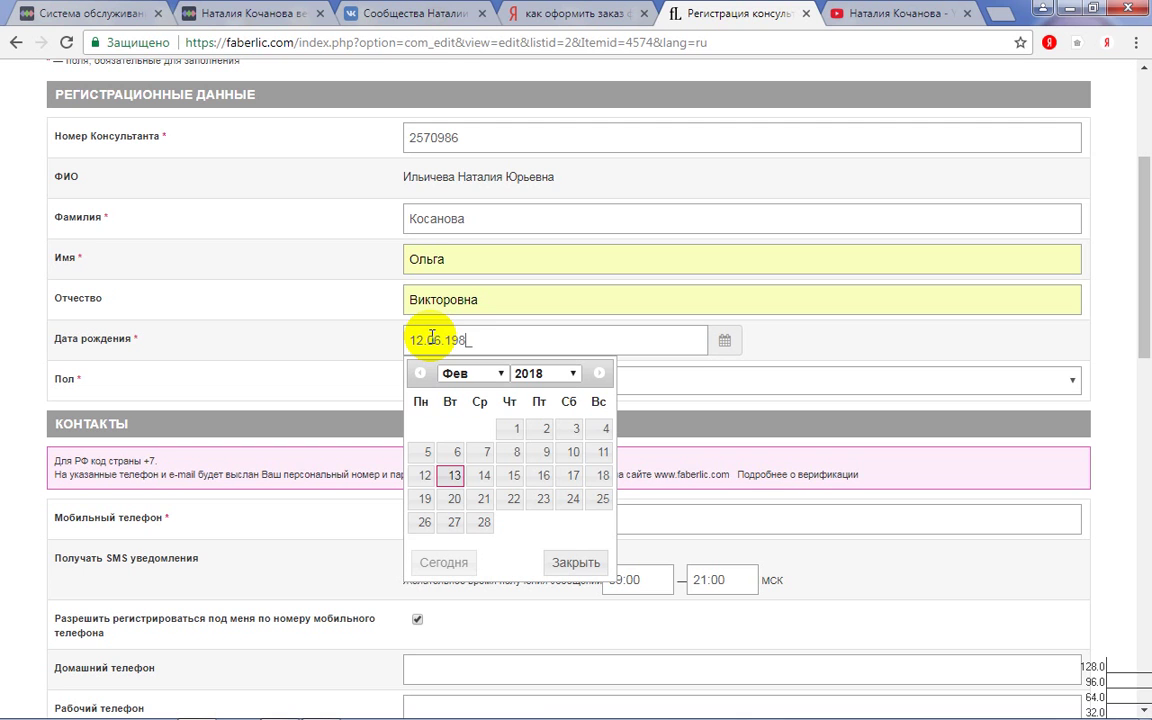
text(4)
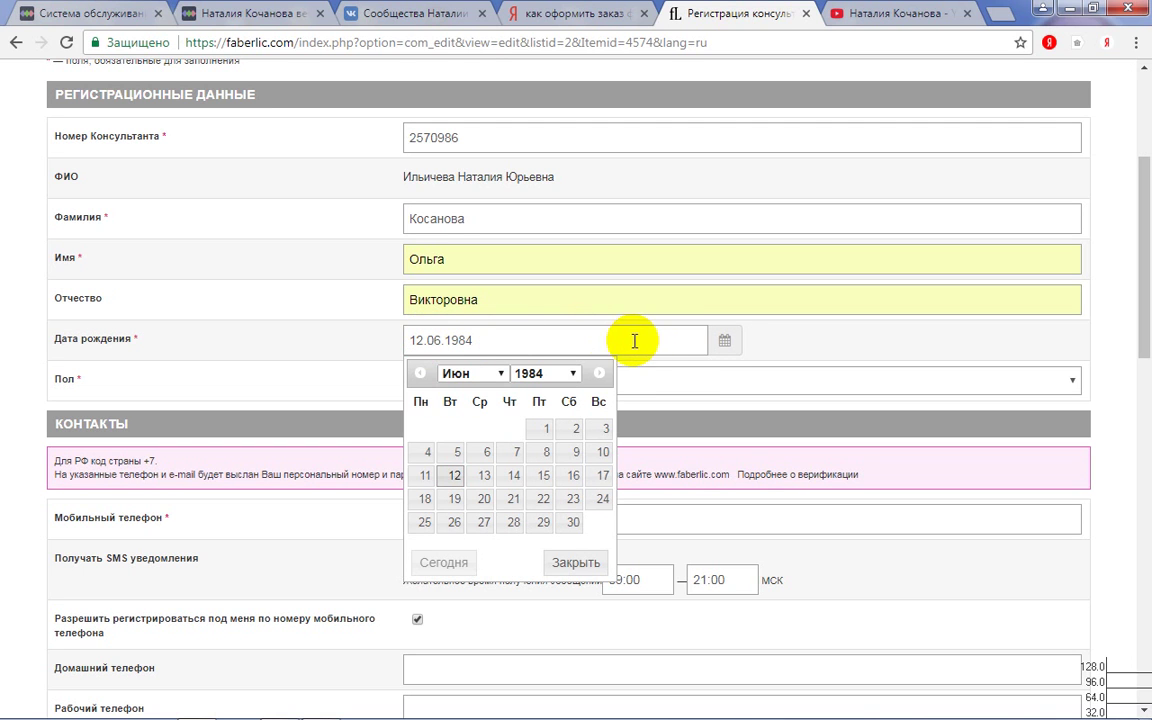
click(681, 378)
- Set Пол to Женский
click(683, 379)
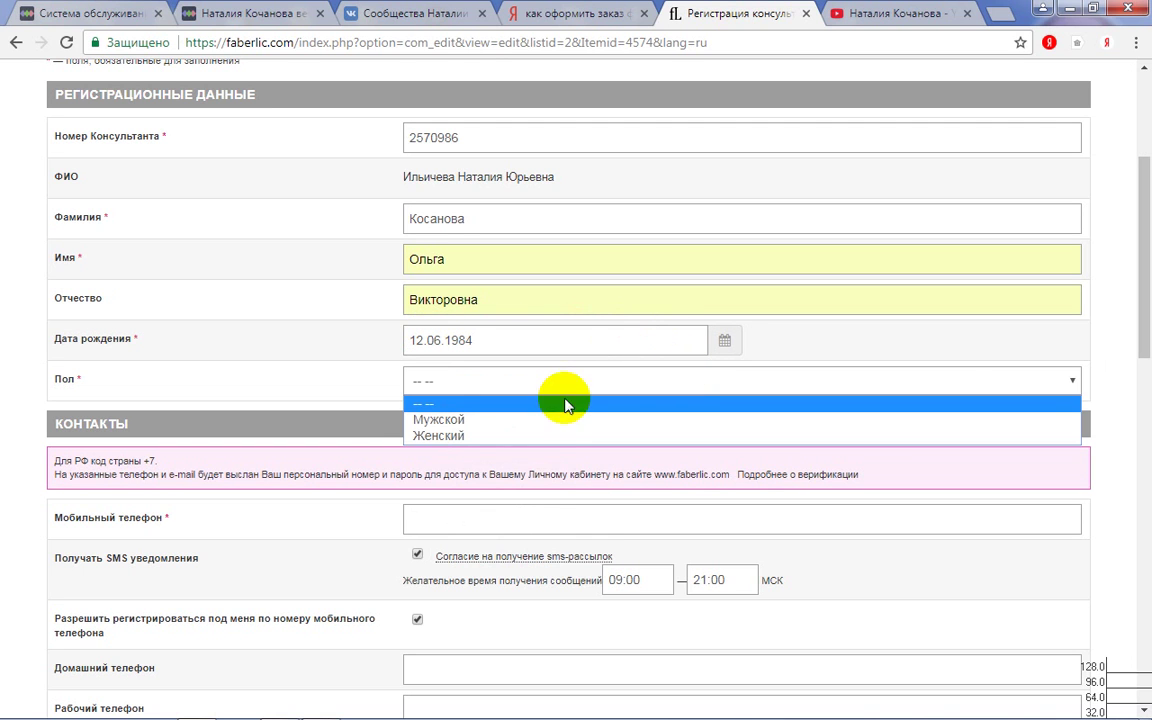
click(446, 437)
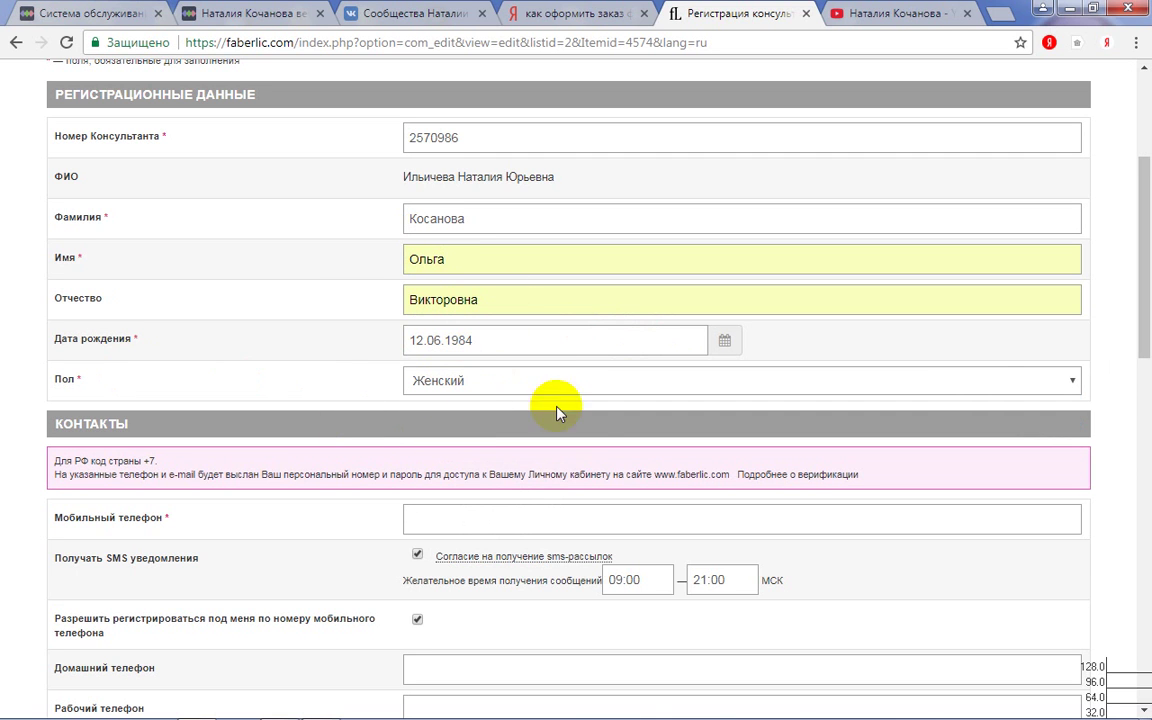
scroll(555, 404, down, 3)
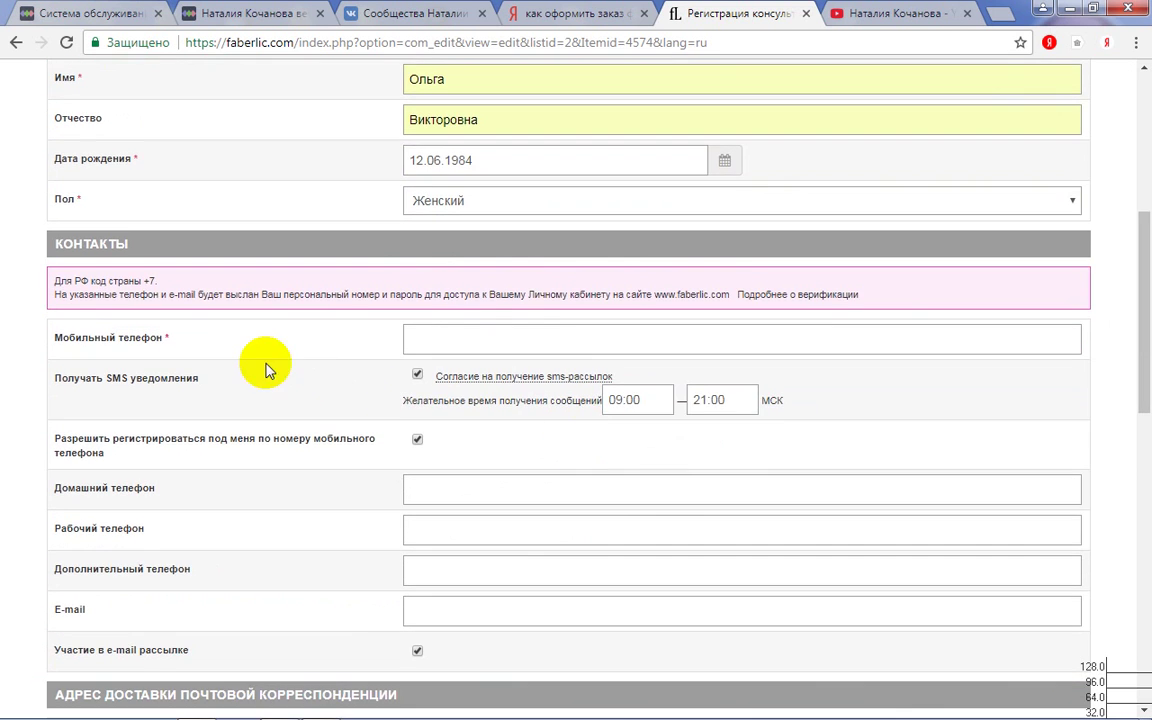
- Enter the consultant's ten-digit mobile number with the Россия +7 country code
click(443, 335)
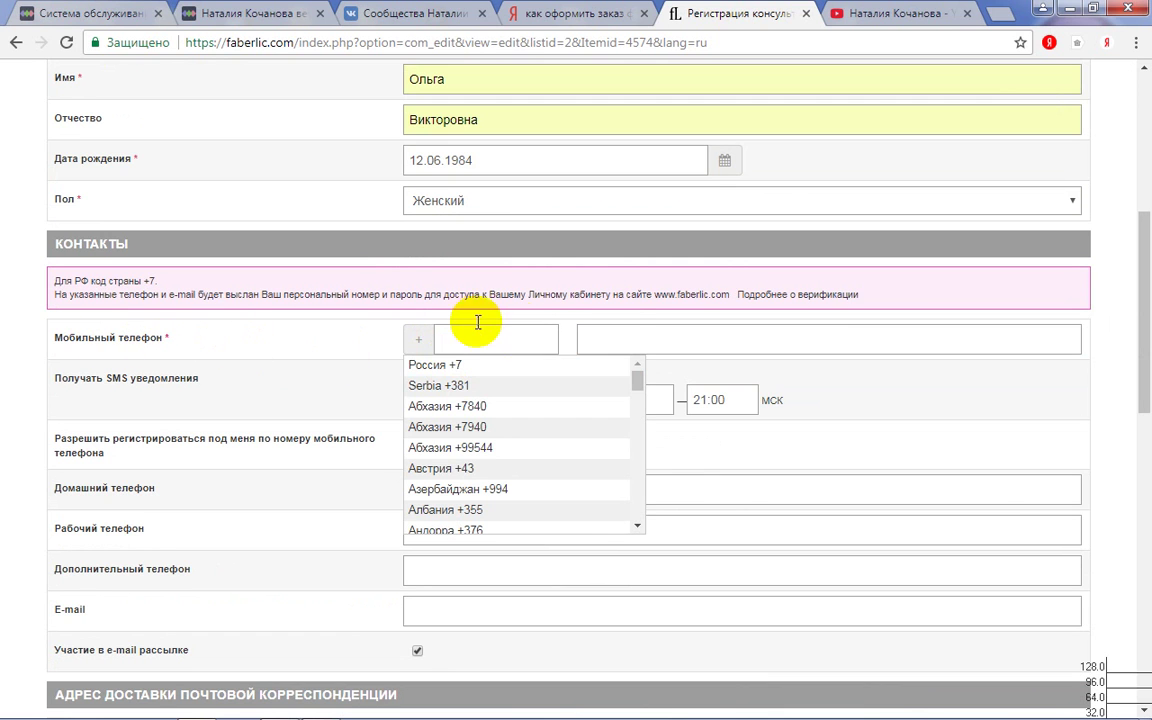
click(437, 366)
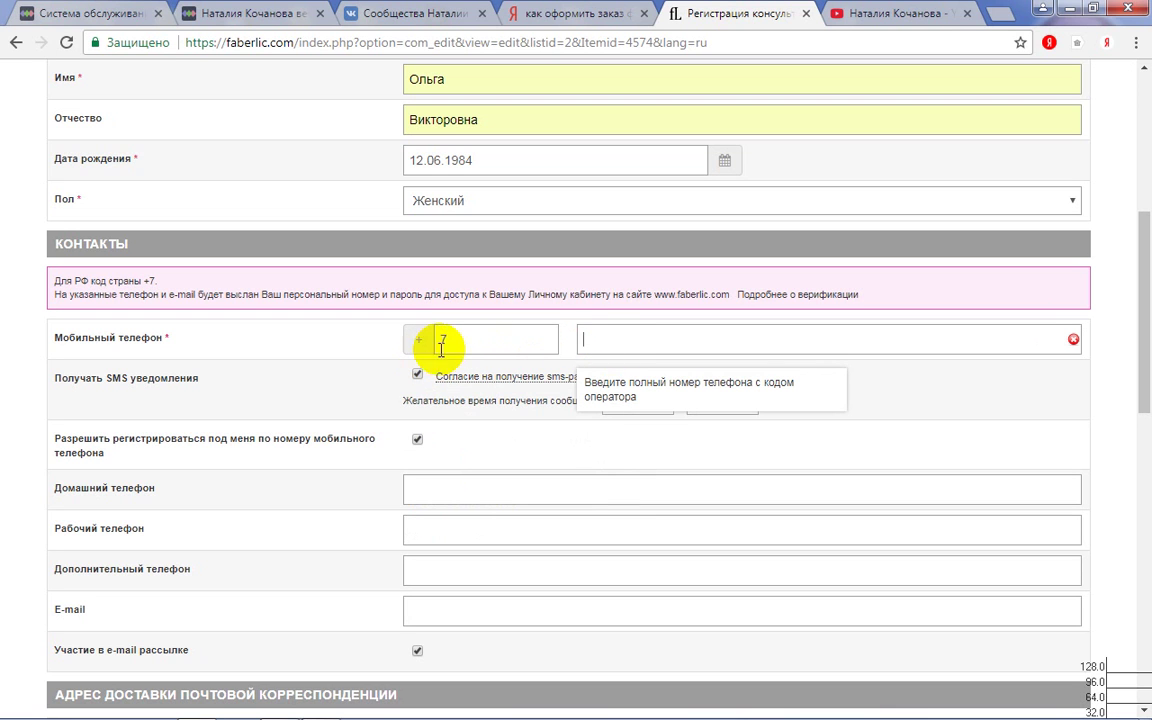
click(611, 338)
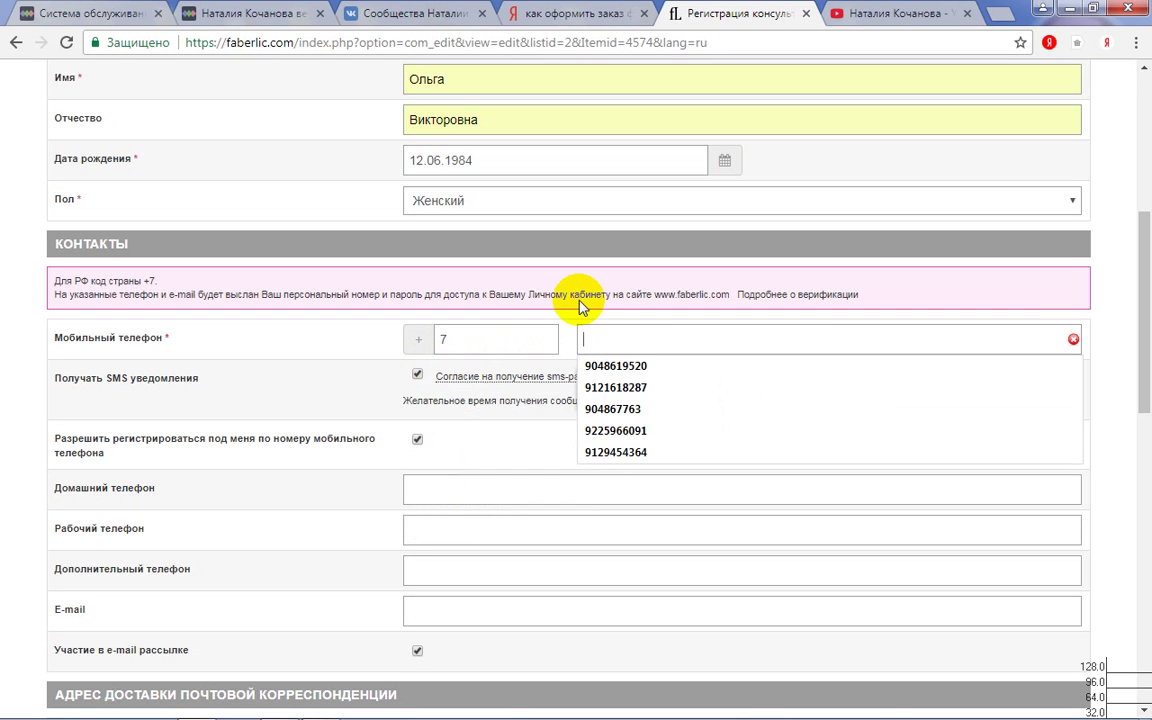
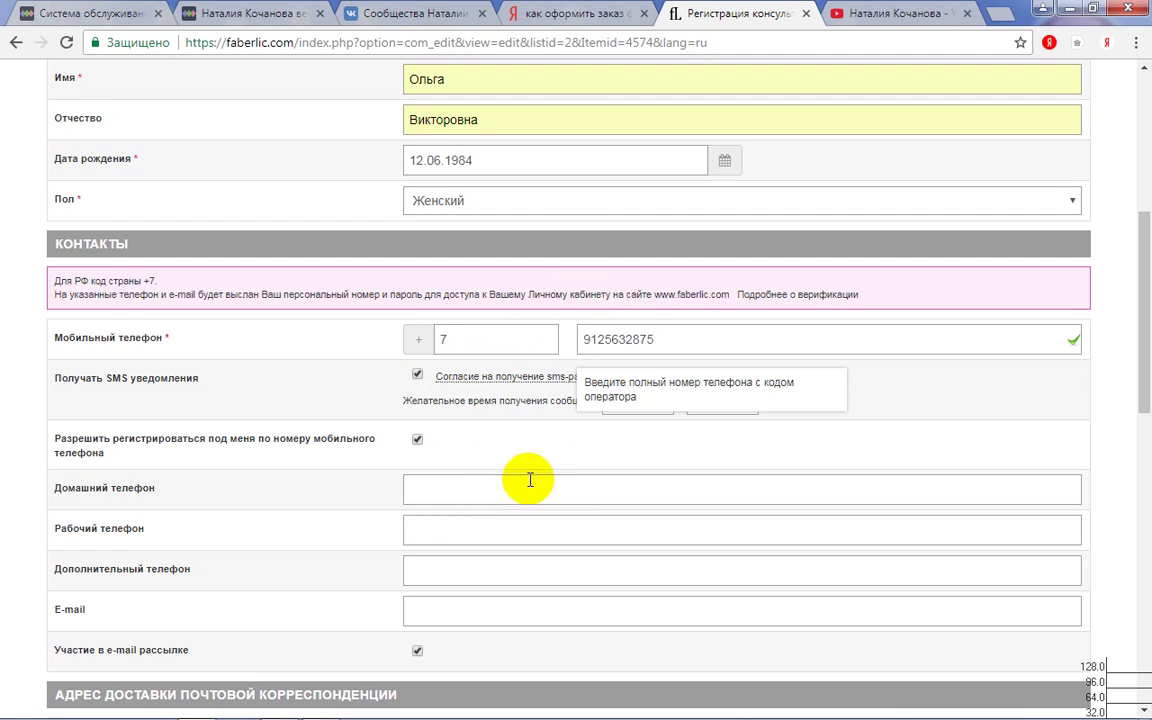
scroll(530, 477, down, 2)
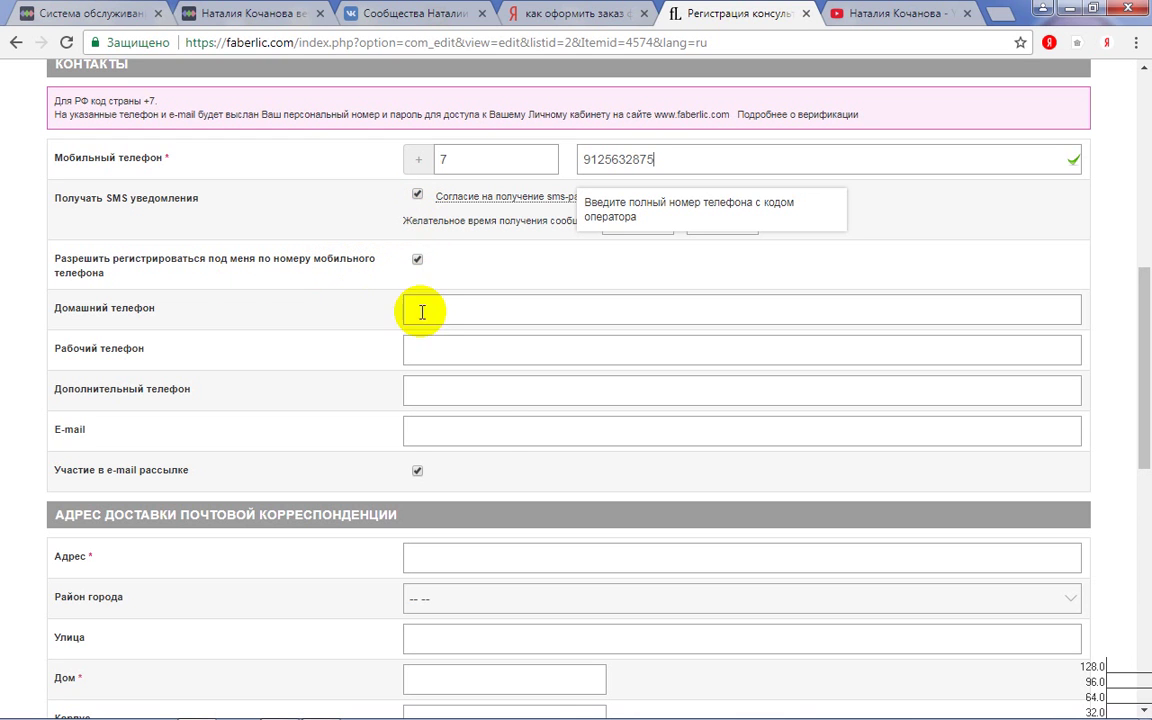
scroll(488, 429, down, 2)
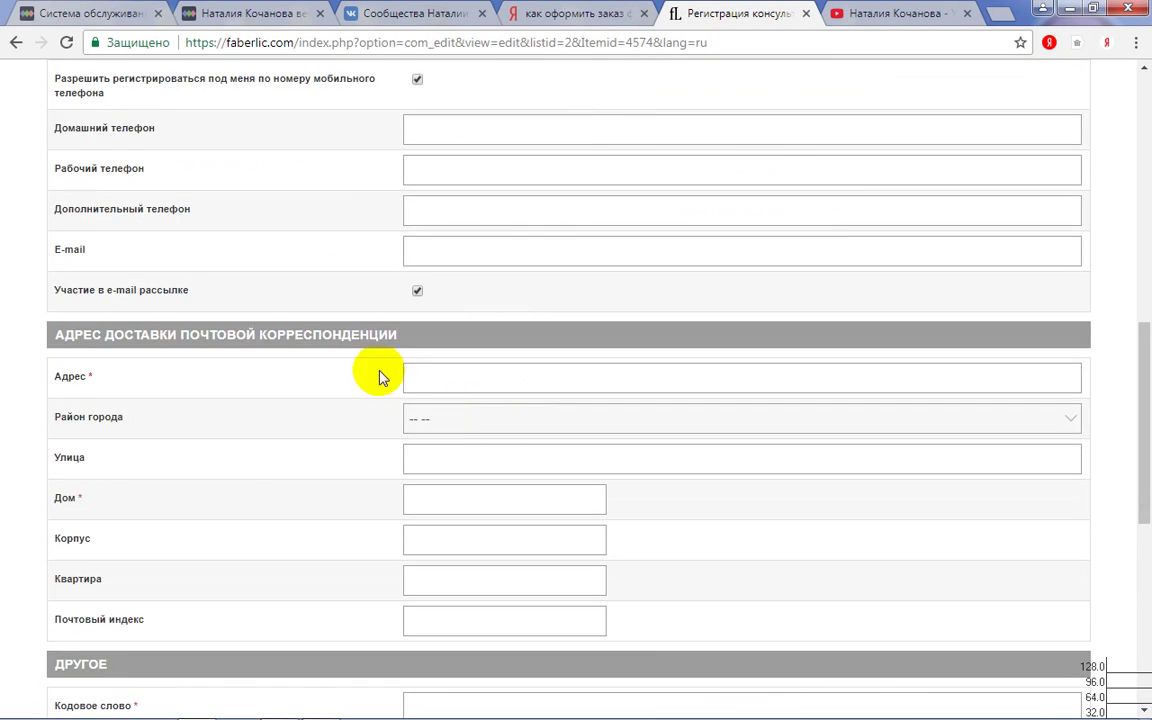
- Turn off e-mail newsletter participation and set the address city to г. Москва
click(418, 291)
scroll(378, 384, down, 1)
click(451, 293)
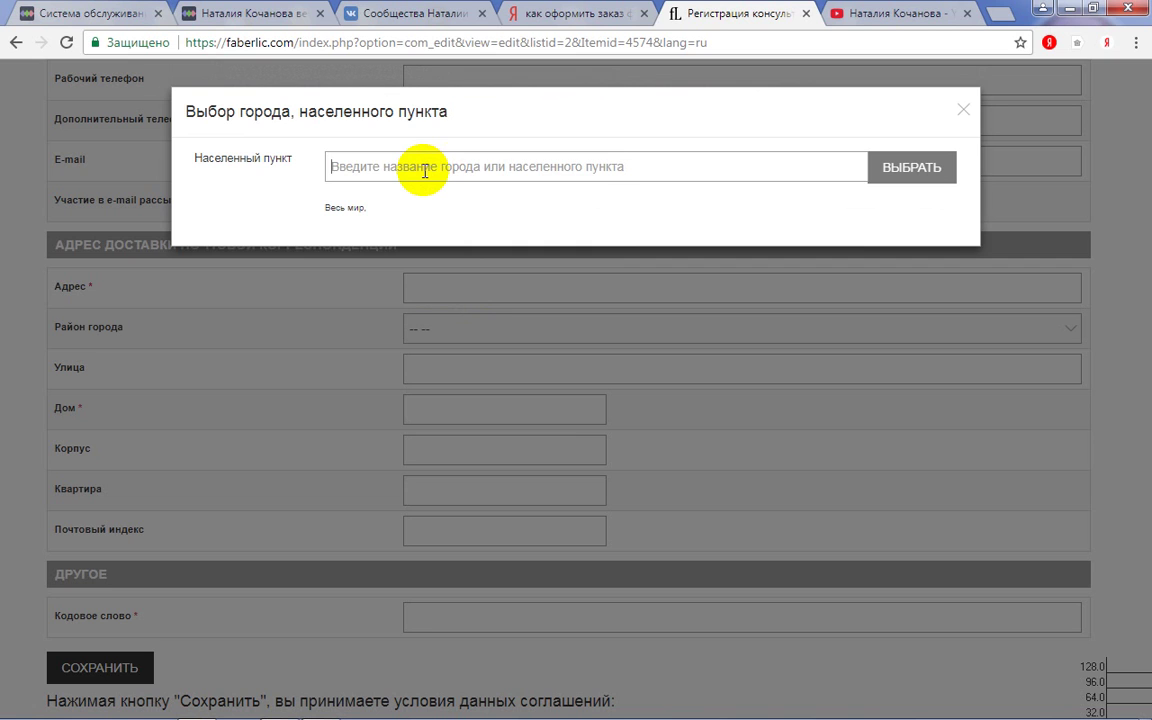
text(Москва)
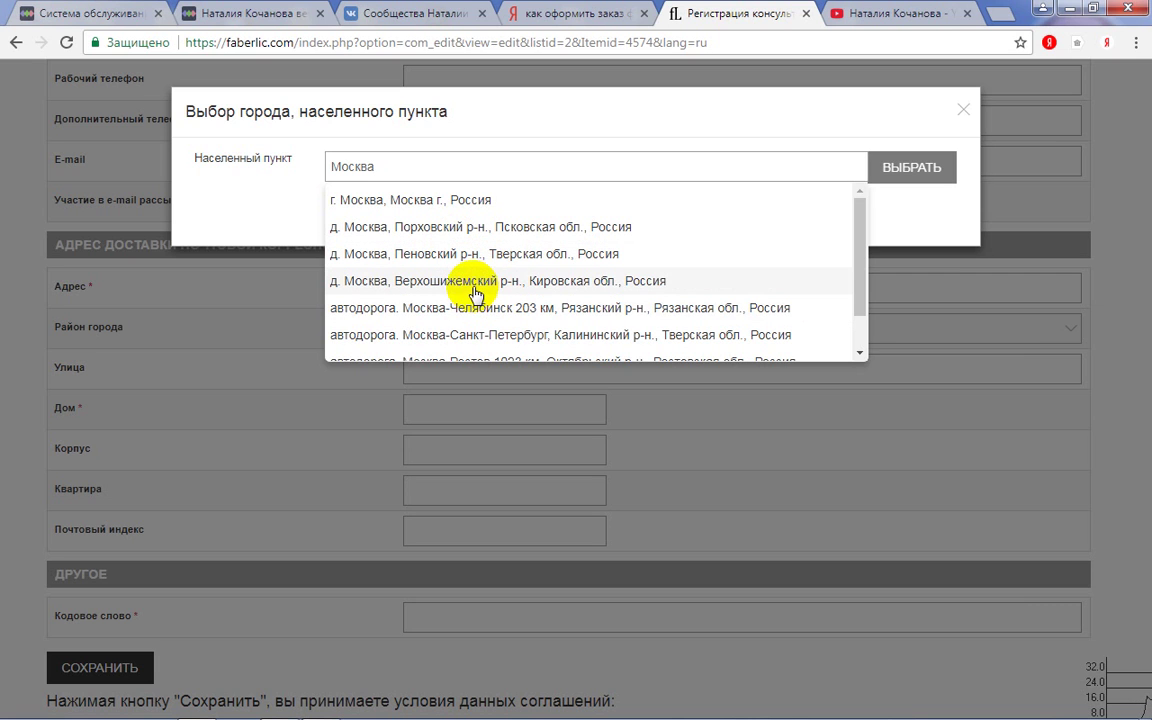
click(425, 201)
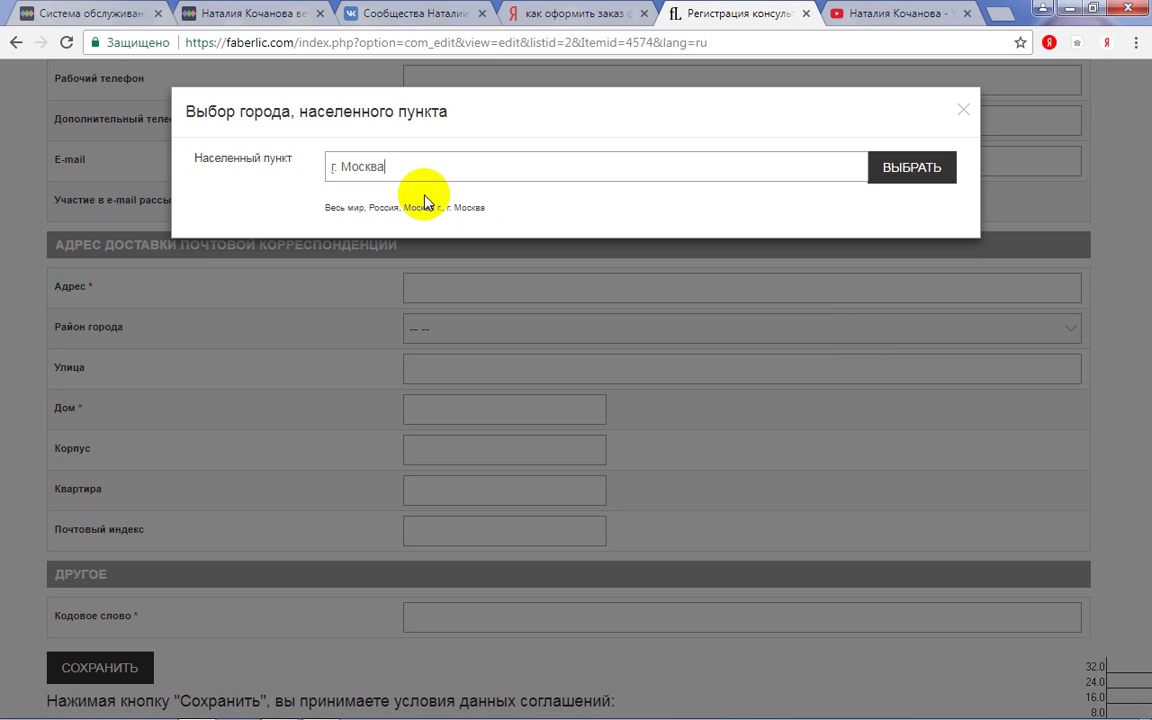
click(910, 172)
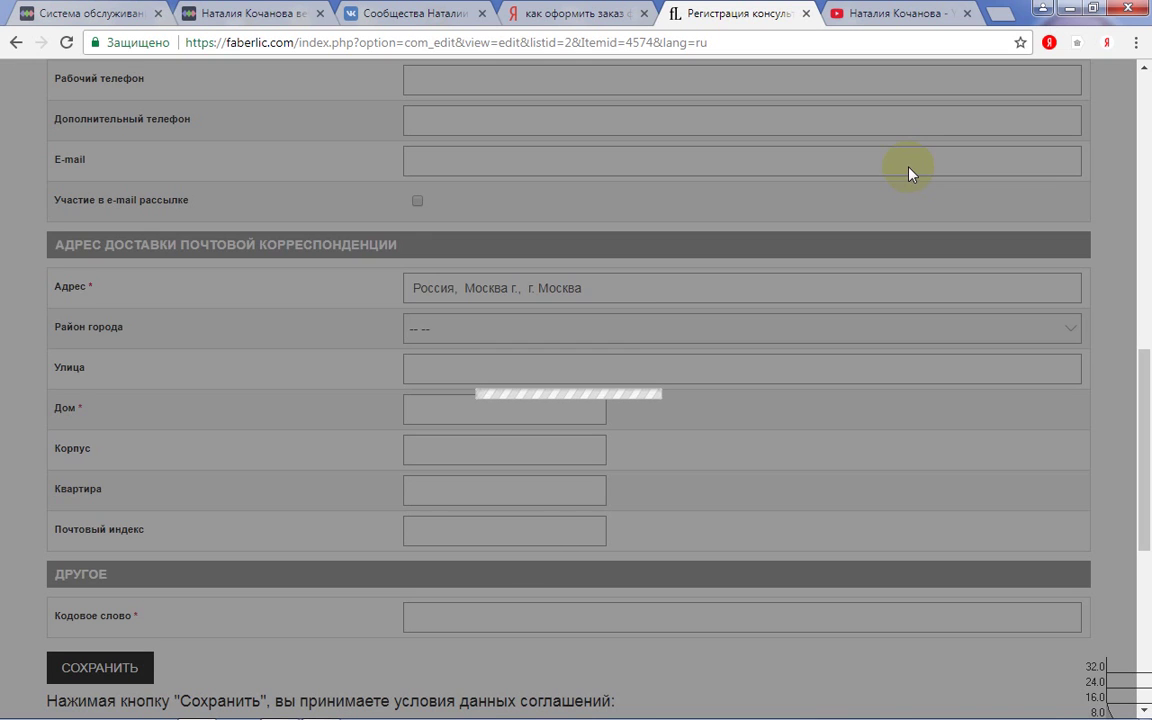
- Set district м. Автозаводская, enter the house number, and fill the code word from autofill
scroll(480, 436, down, 1)
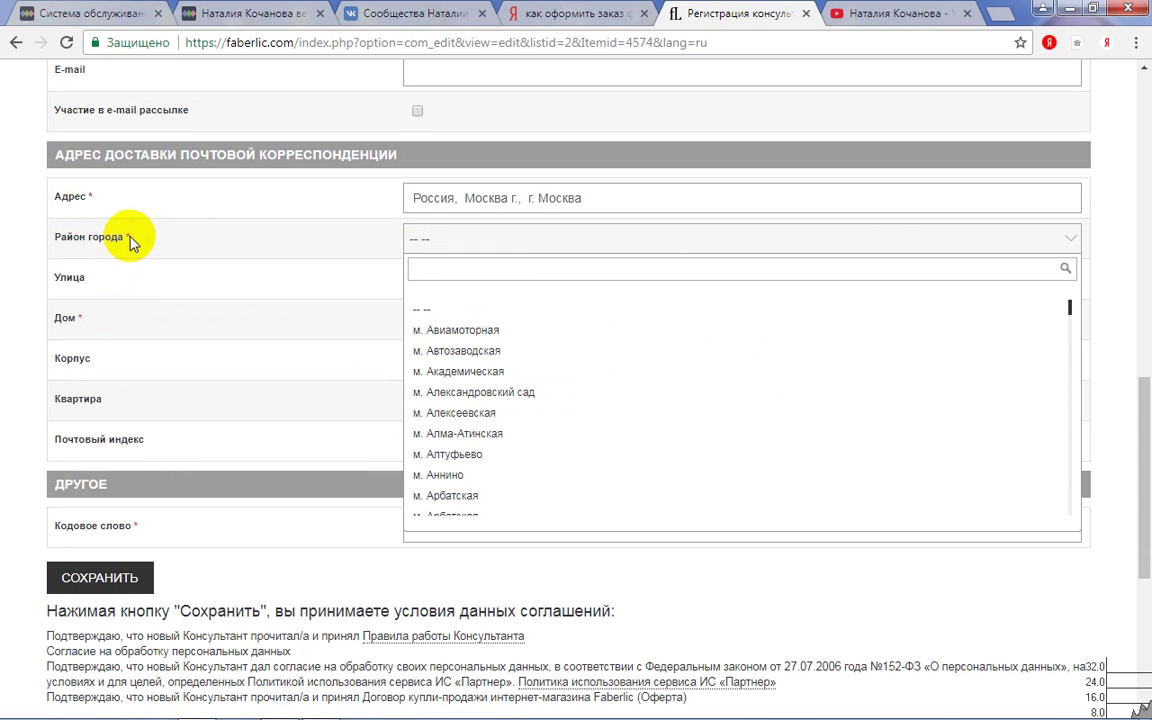
click(463, 351)
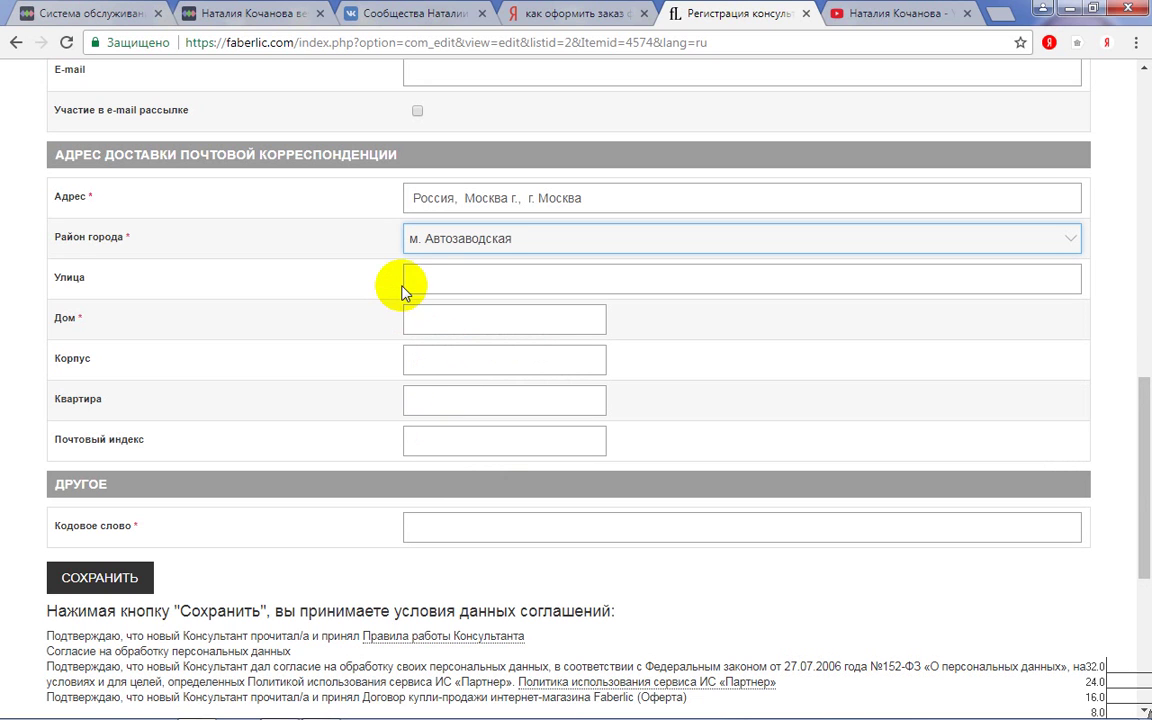
click(426, 321)
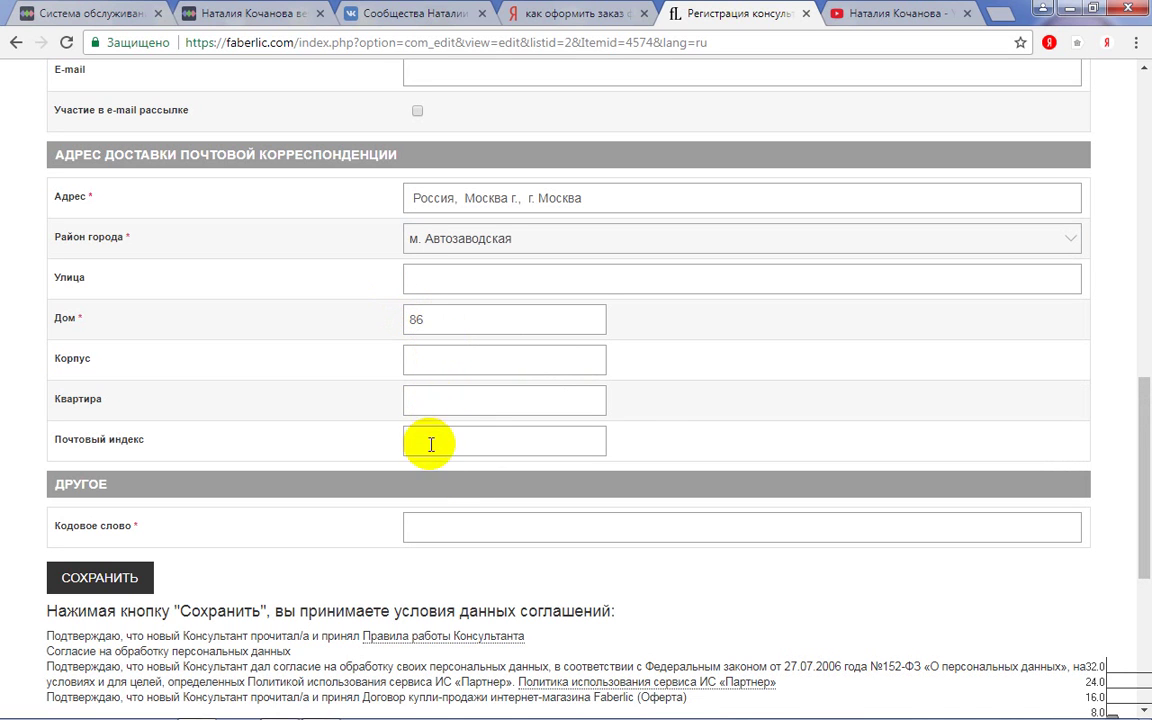
click(433, 521)
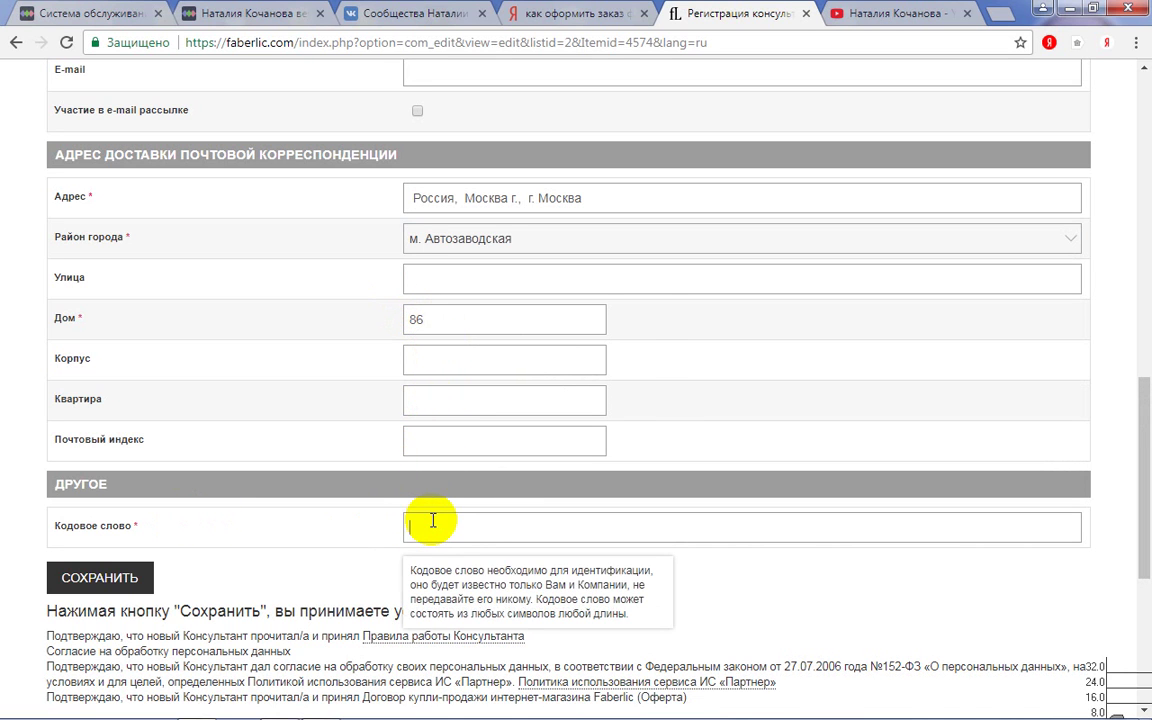
click(433, 523)
click(437, 548)
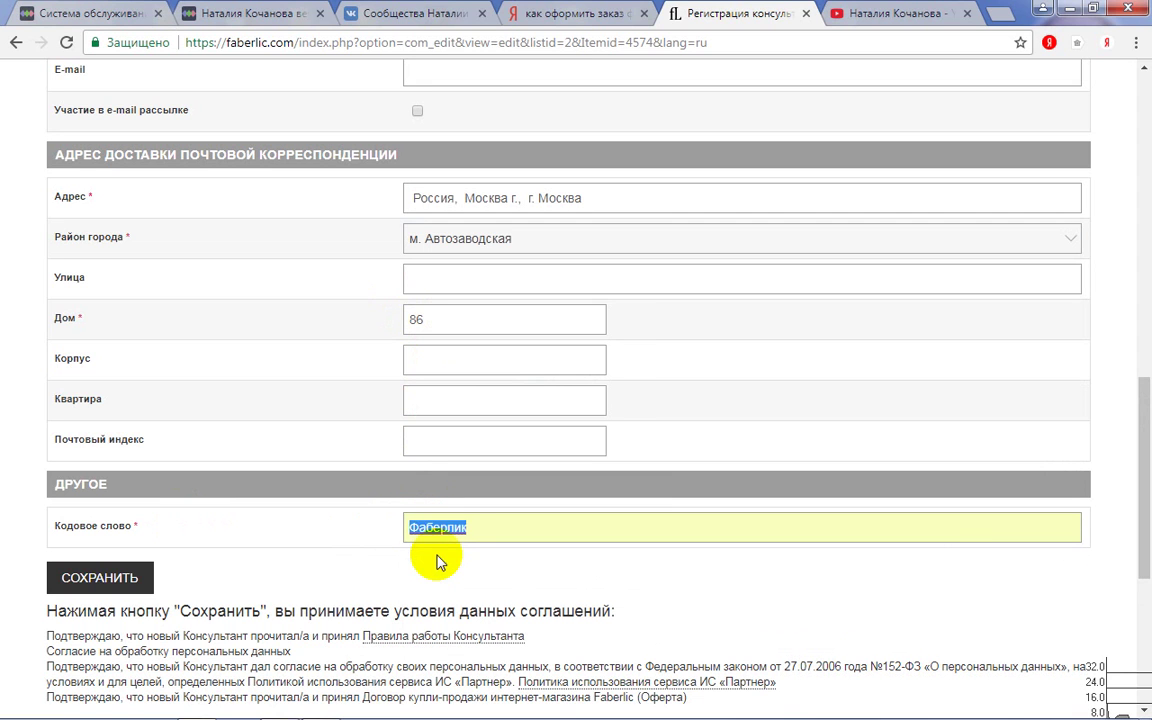
- Save the registration form and review the listed details on the confirmation page
click(120, 588)
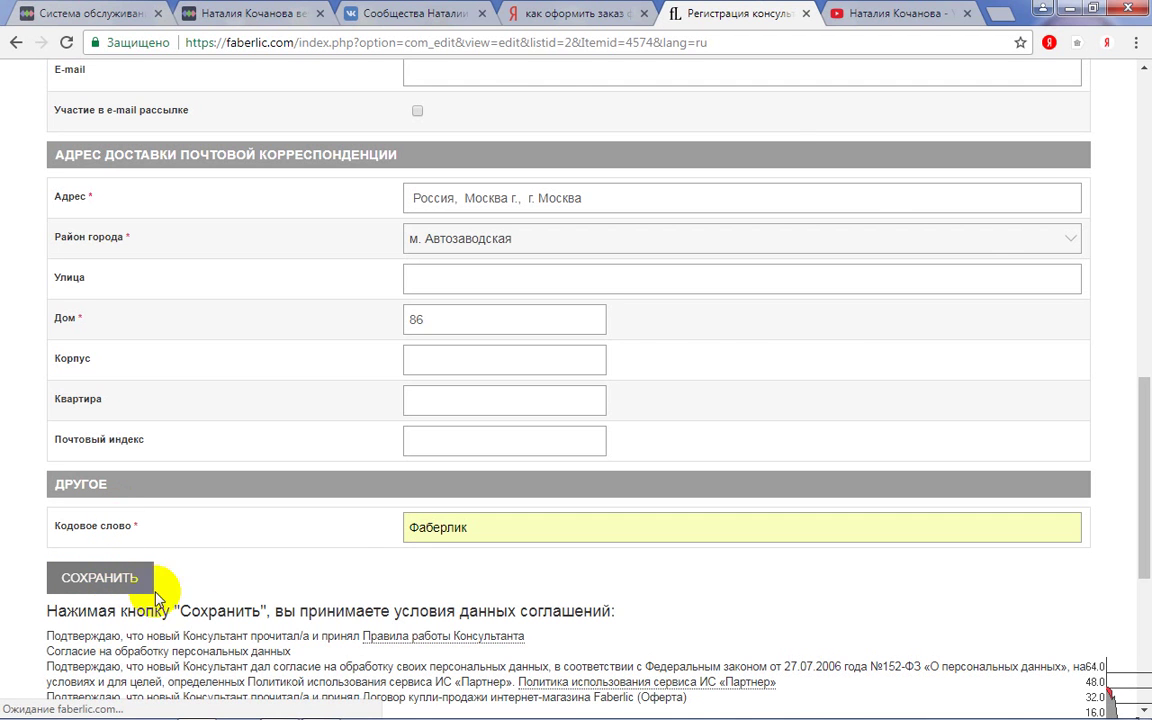
scroll(342, 572, down, 4)
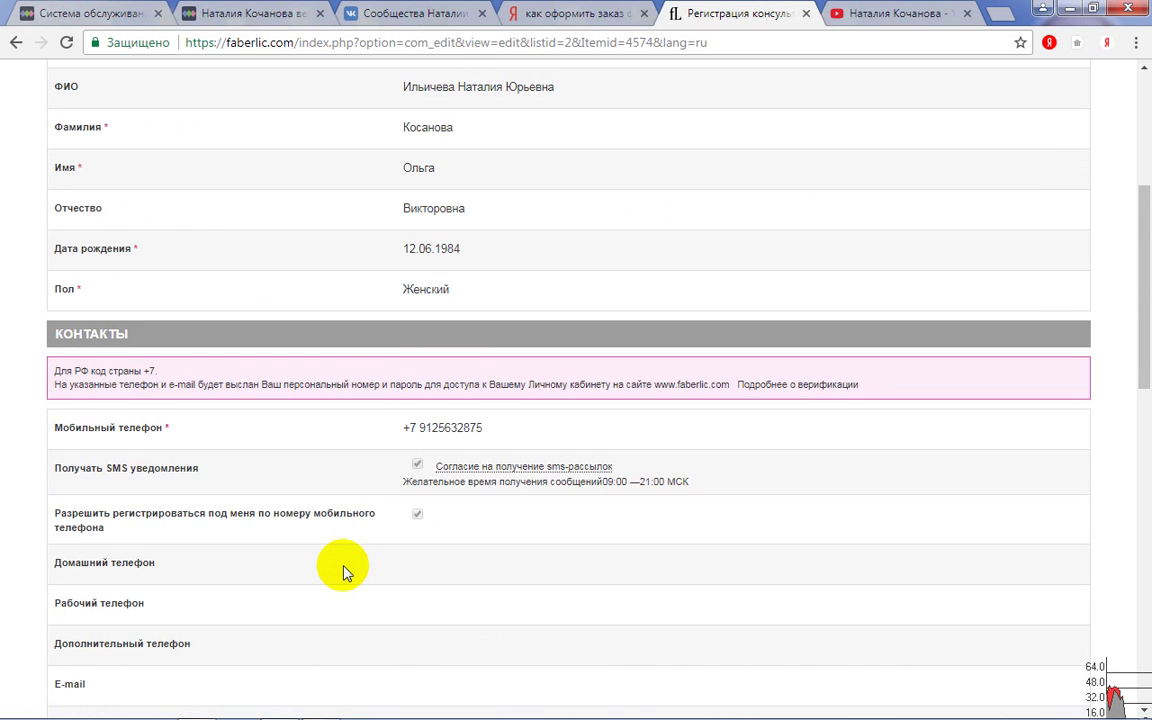
scroll(342, 572, down, 9)
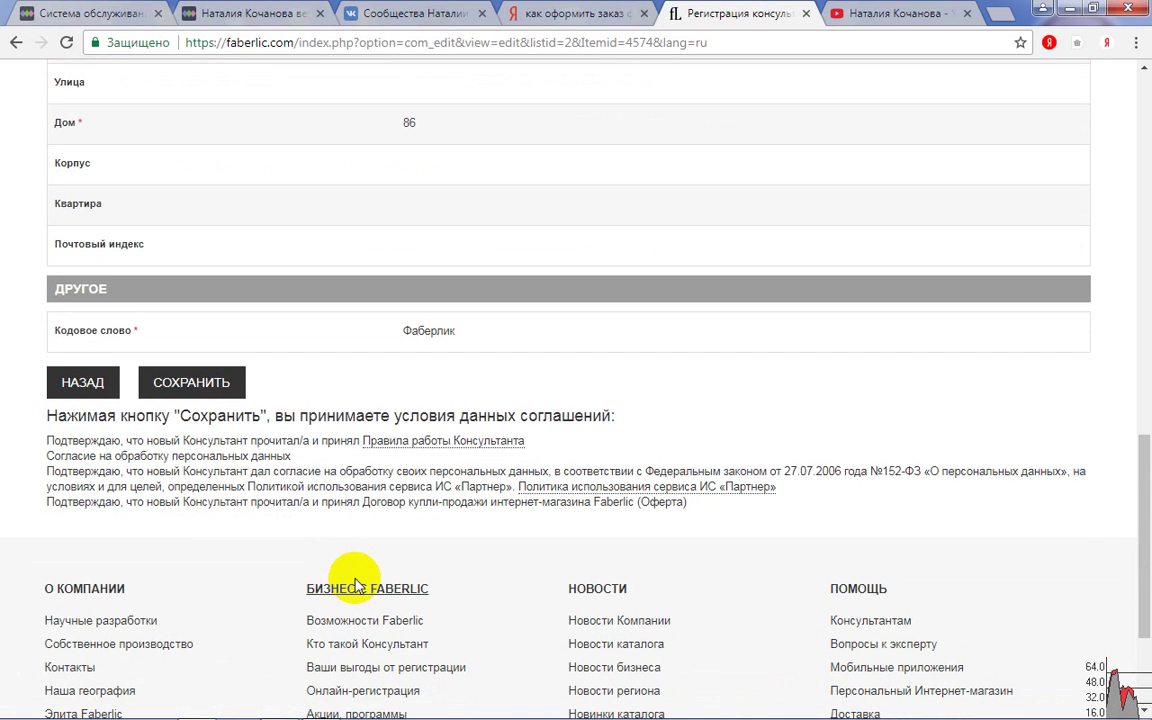
scroll(355, 585, up, 8)
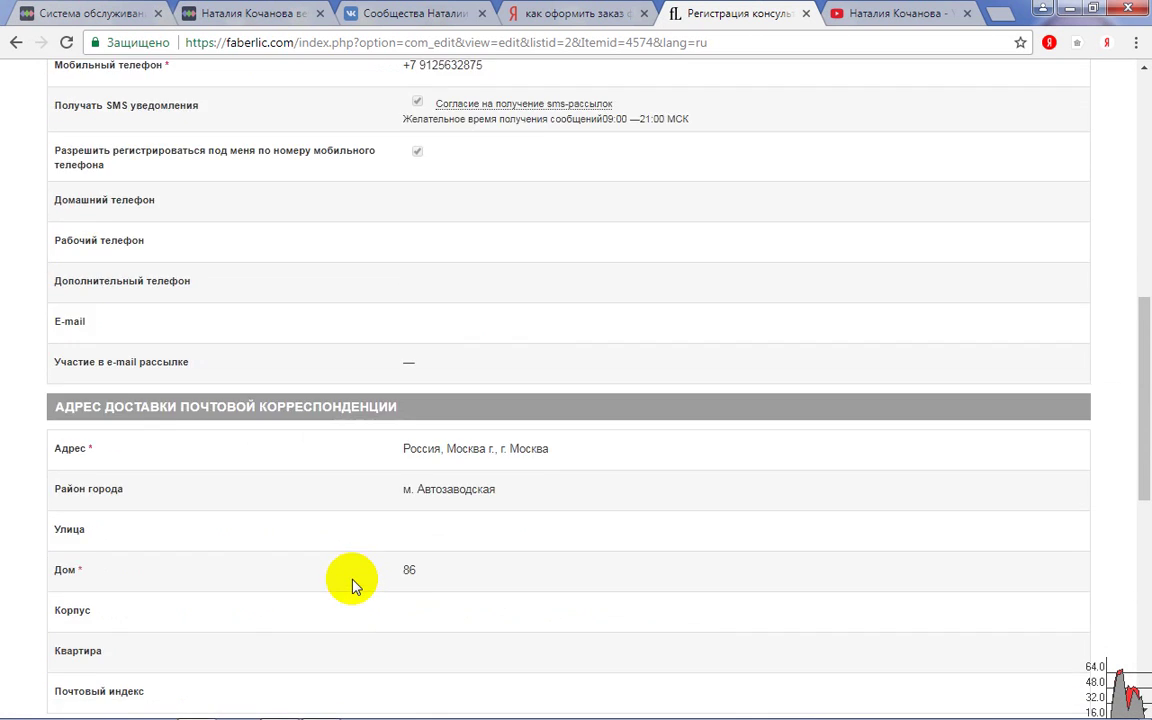
scroll(352, 587, up, 2)
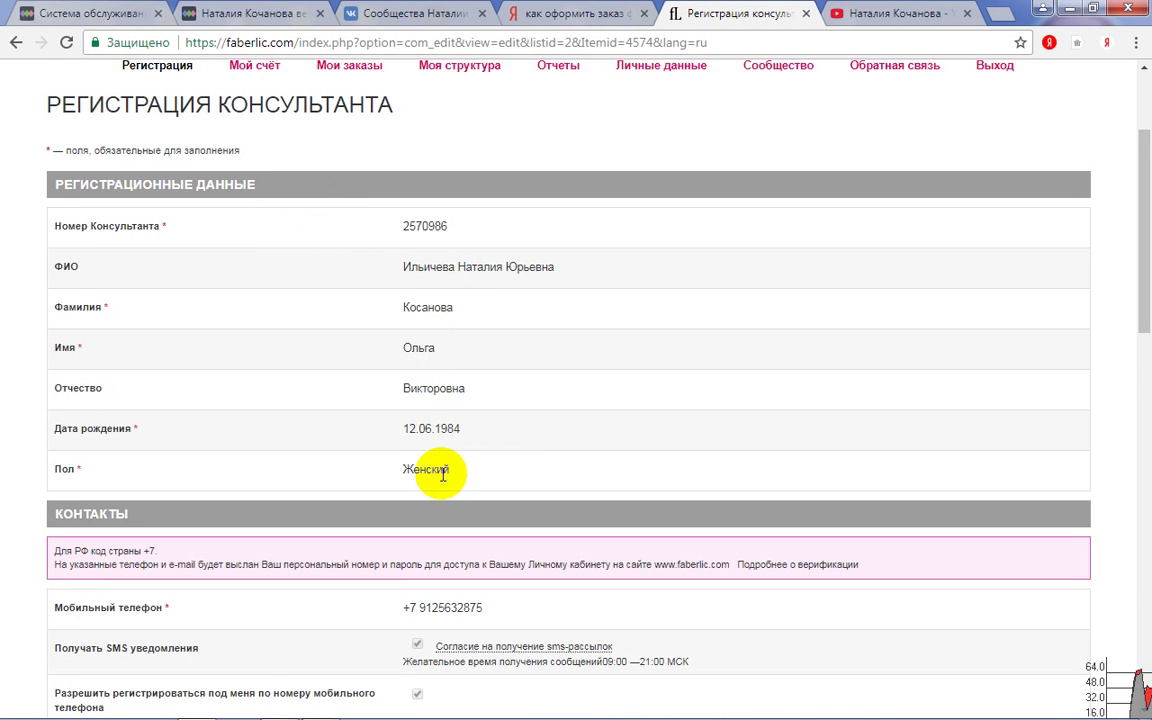
scroll(440, 472, down, 1)
scroll(443, 468, down, 2)
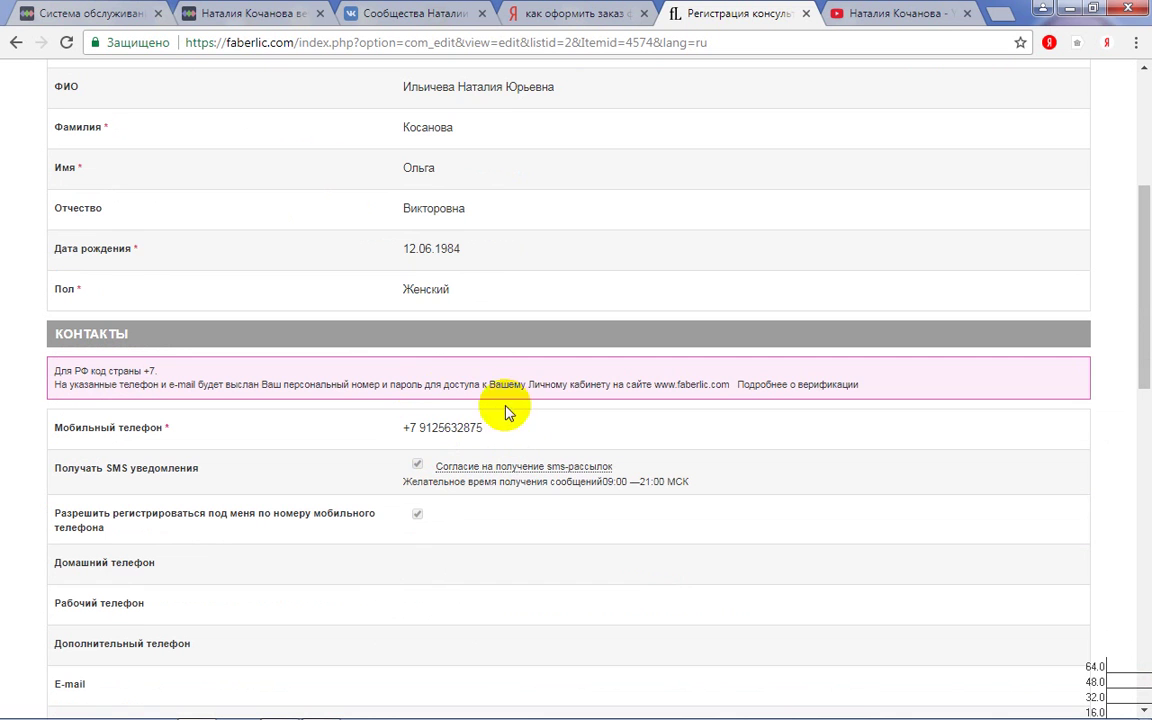
scroll(520, 524, down, 5)
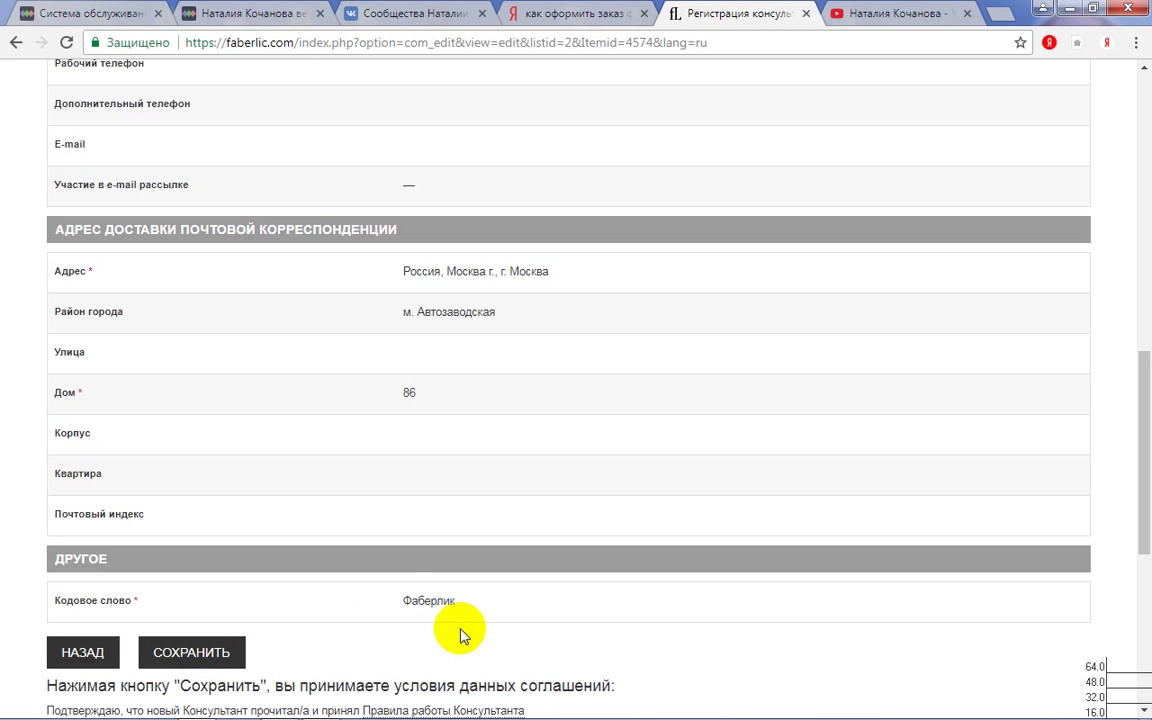
scroll(460, 635, up, 10)
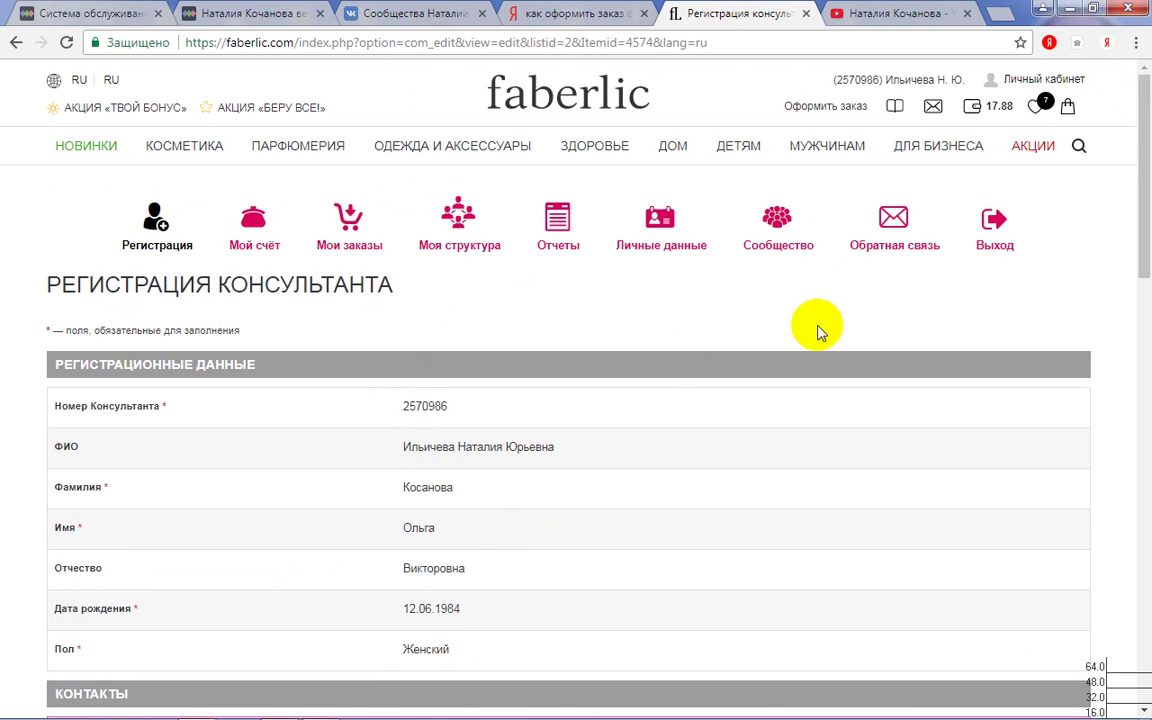
- Go to Личный кабинет and open the Моя структура section
click(1066, 84)
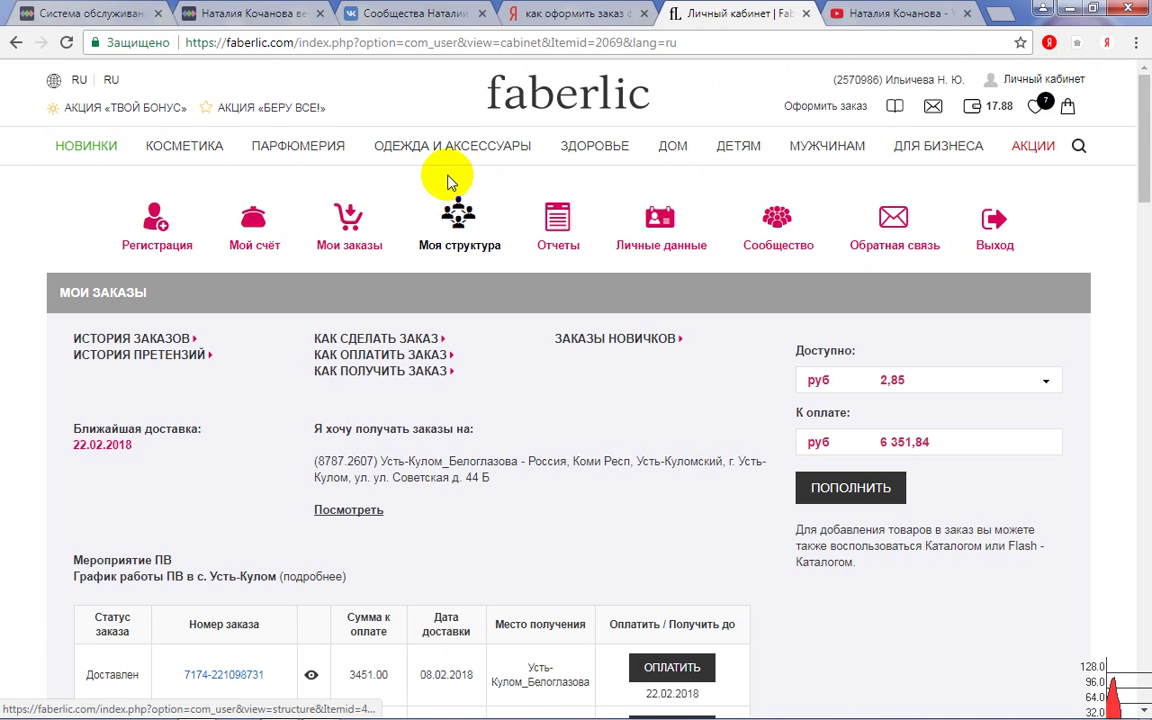
mouse_move(452, 150)
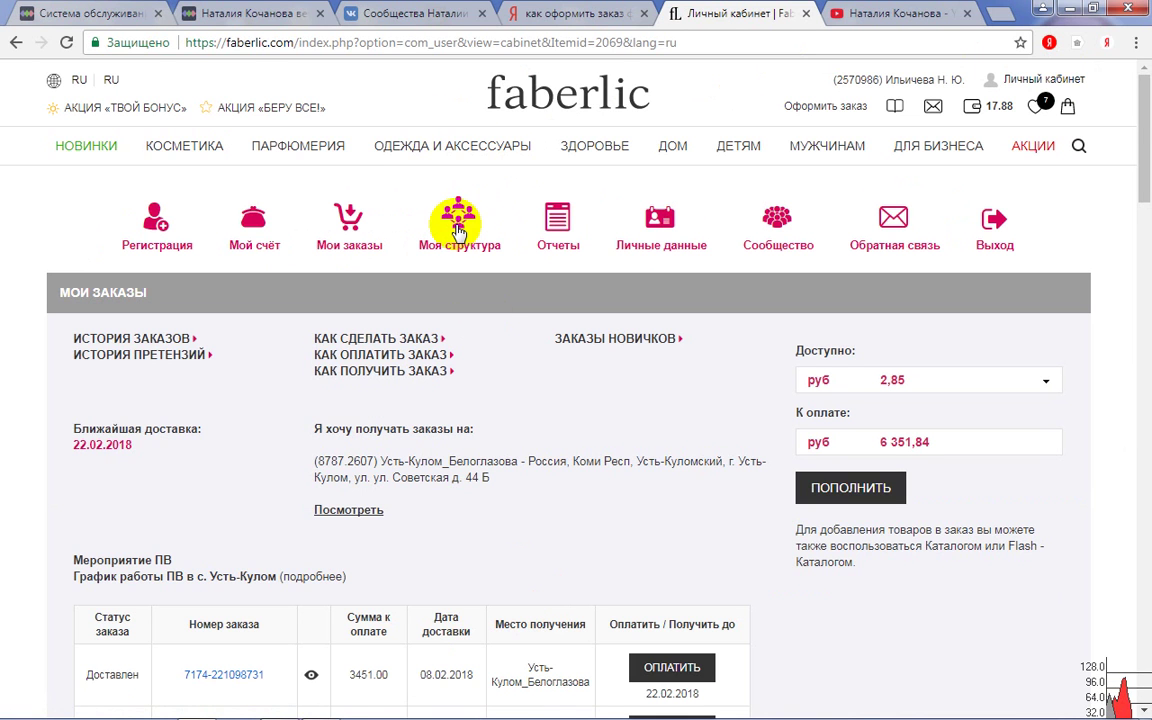
click(458, 228)
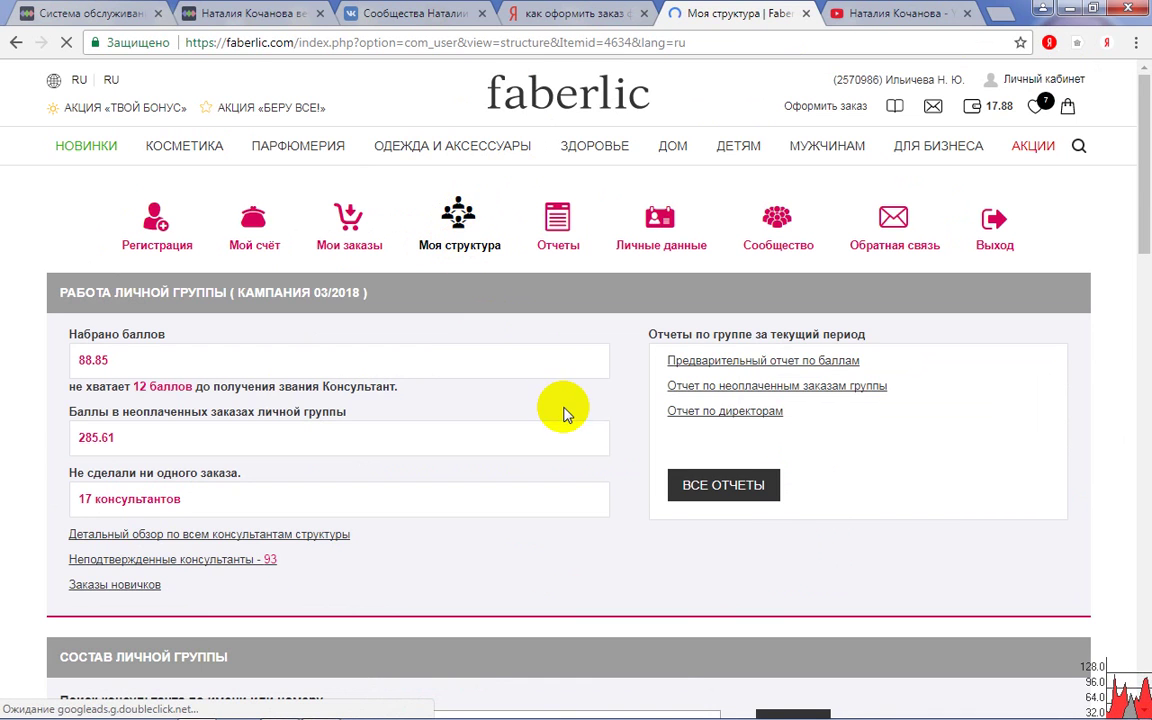
- Copy the new-consultant registration link address from Состав личной группы
scroll(563, 413, down, 5)
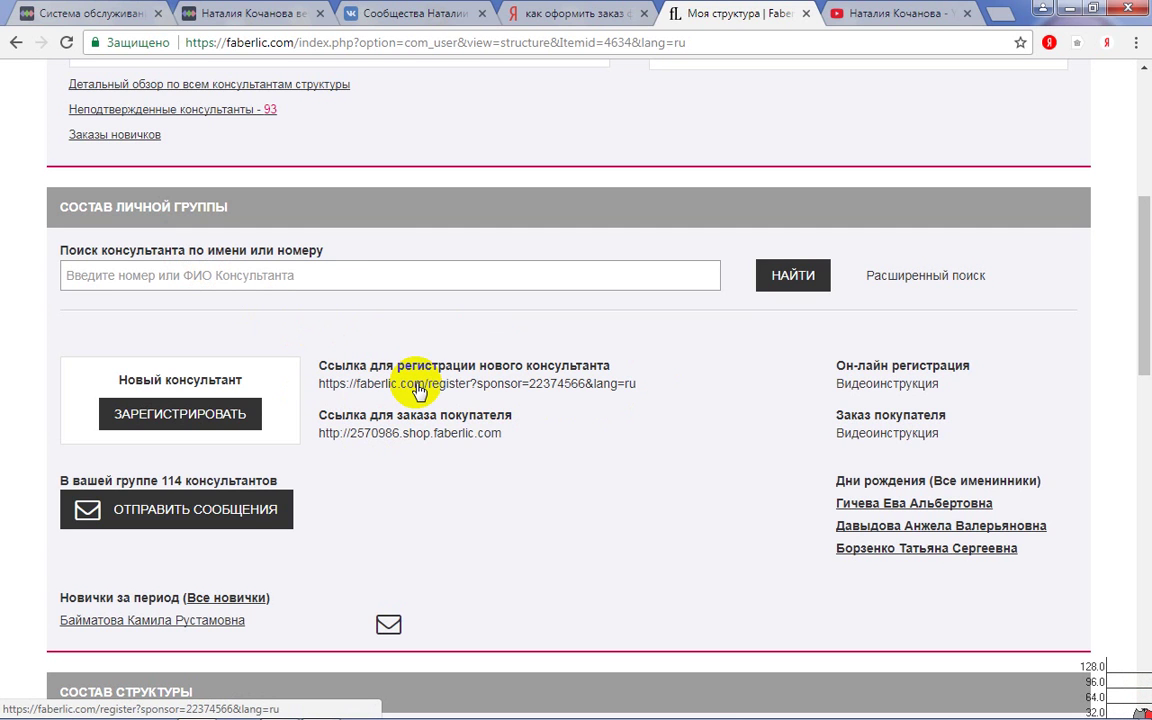
right_click(419, 390)
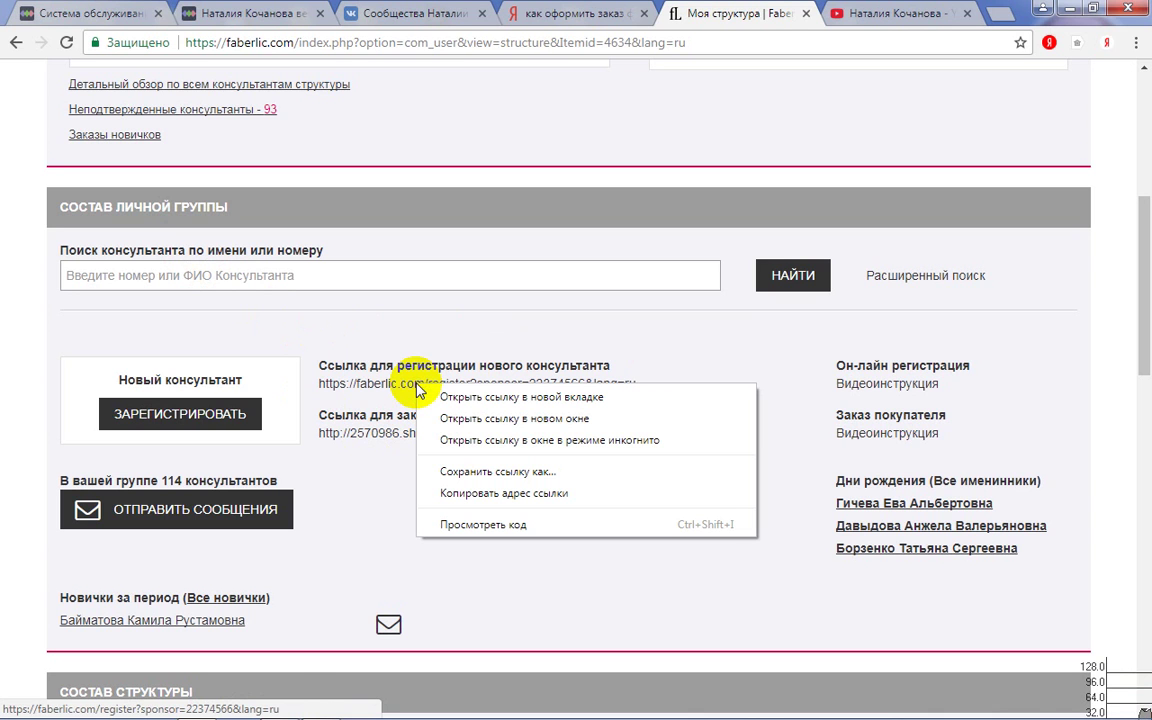
click(483, 495)
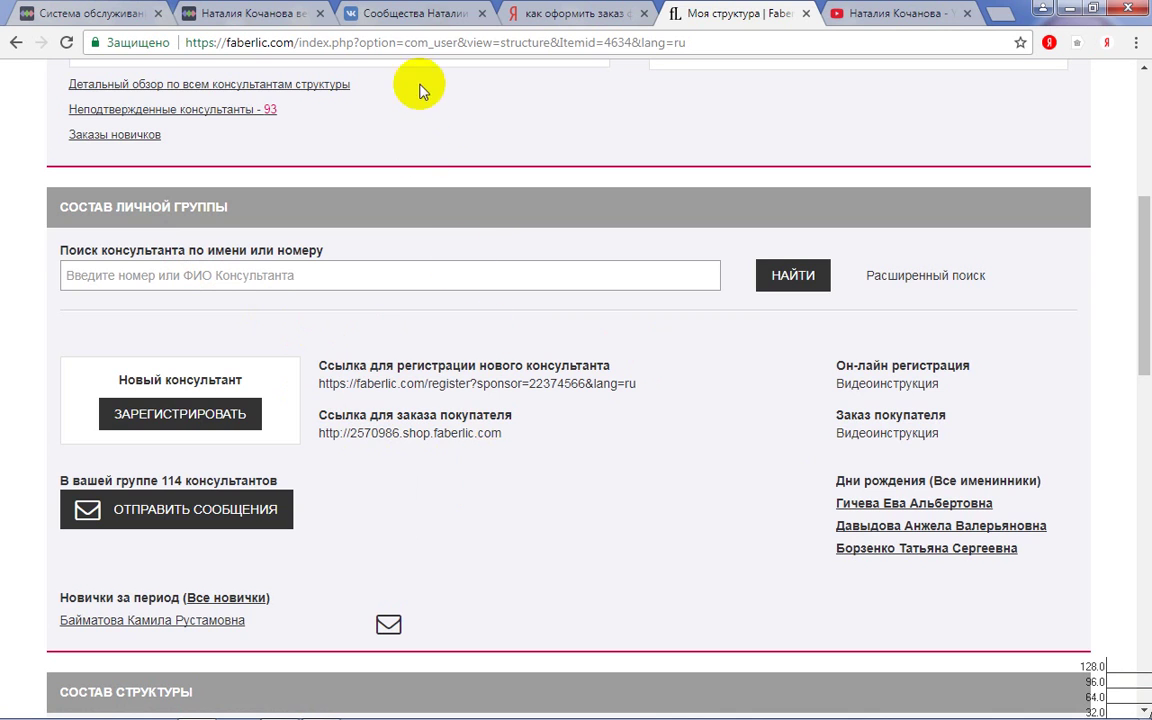
click(398, 16)
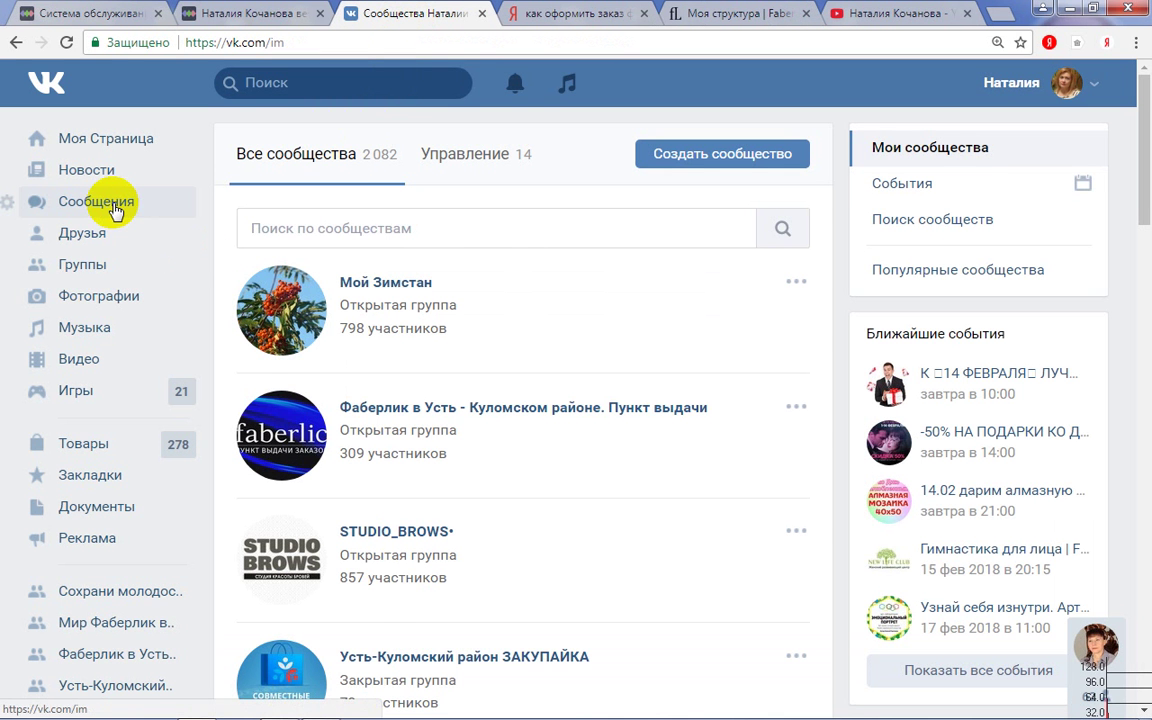
- In VK Сообщения, search for the contact by name and open the conversation
click(115, 205)
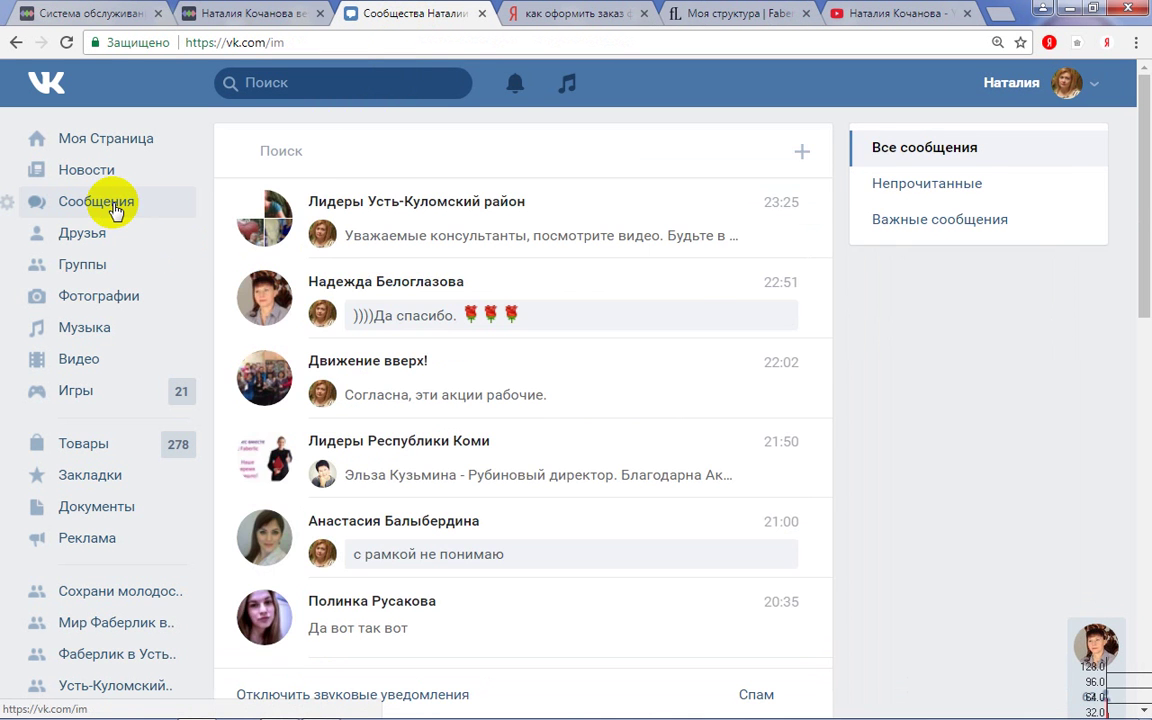
click(303, 142)
text(н)
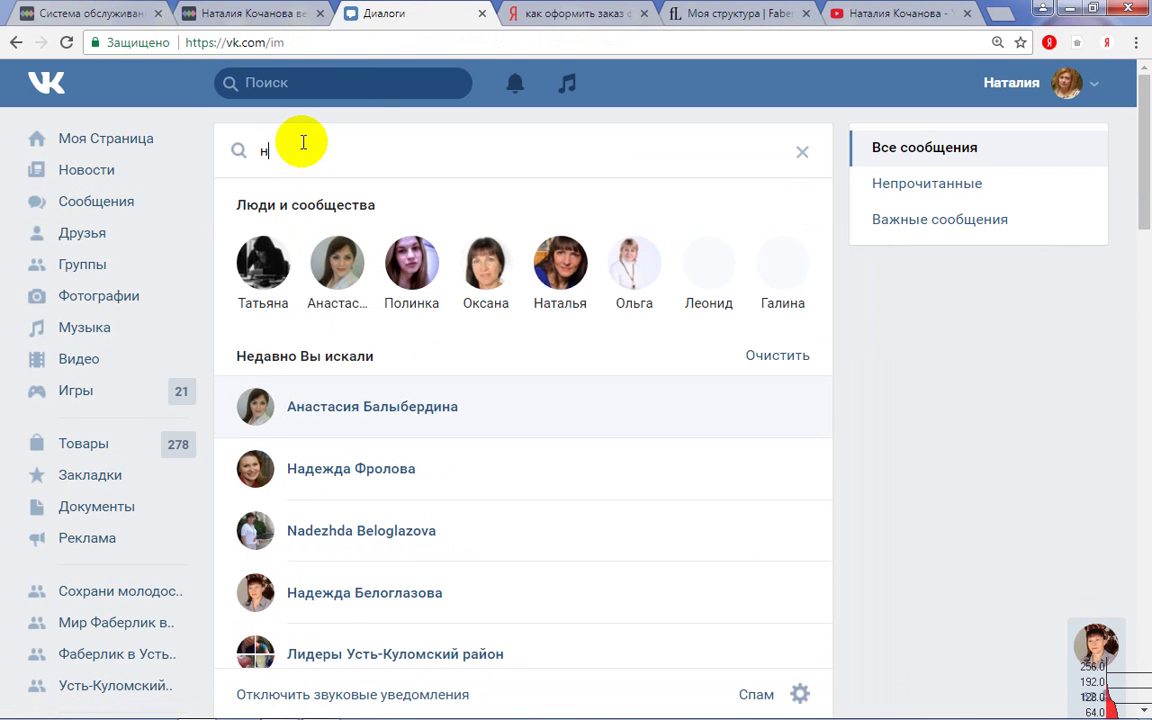
text(атал)
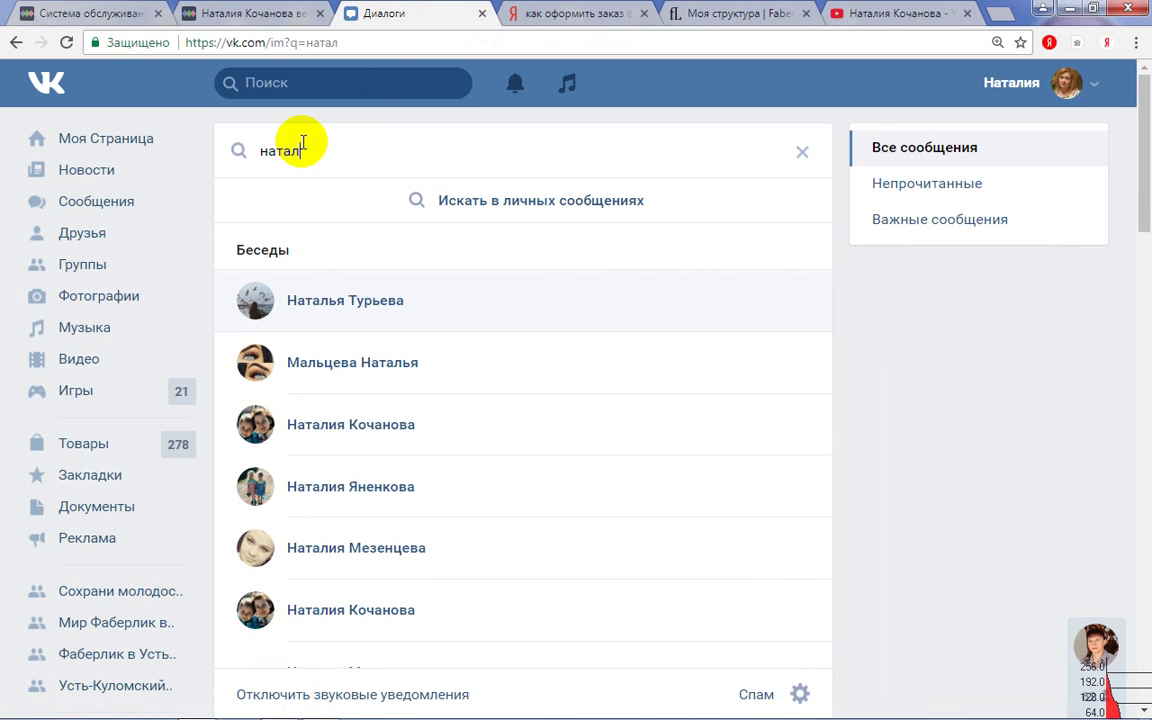
text(ия)
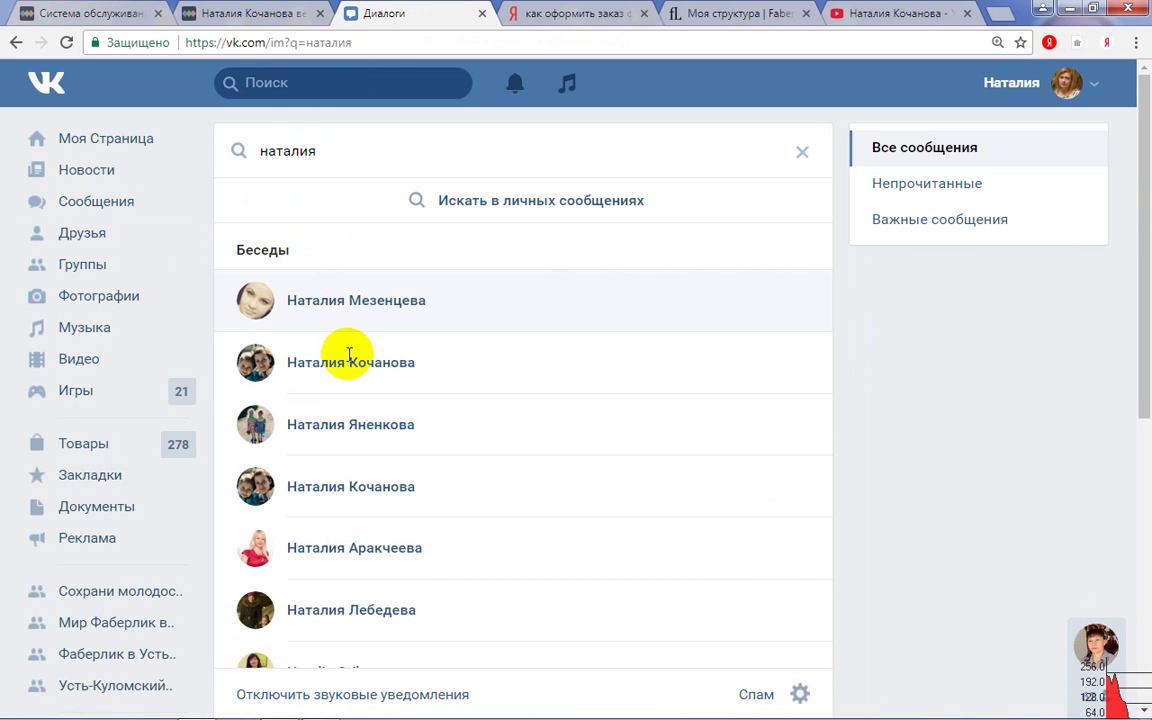
click(352, 372)
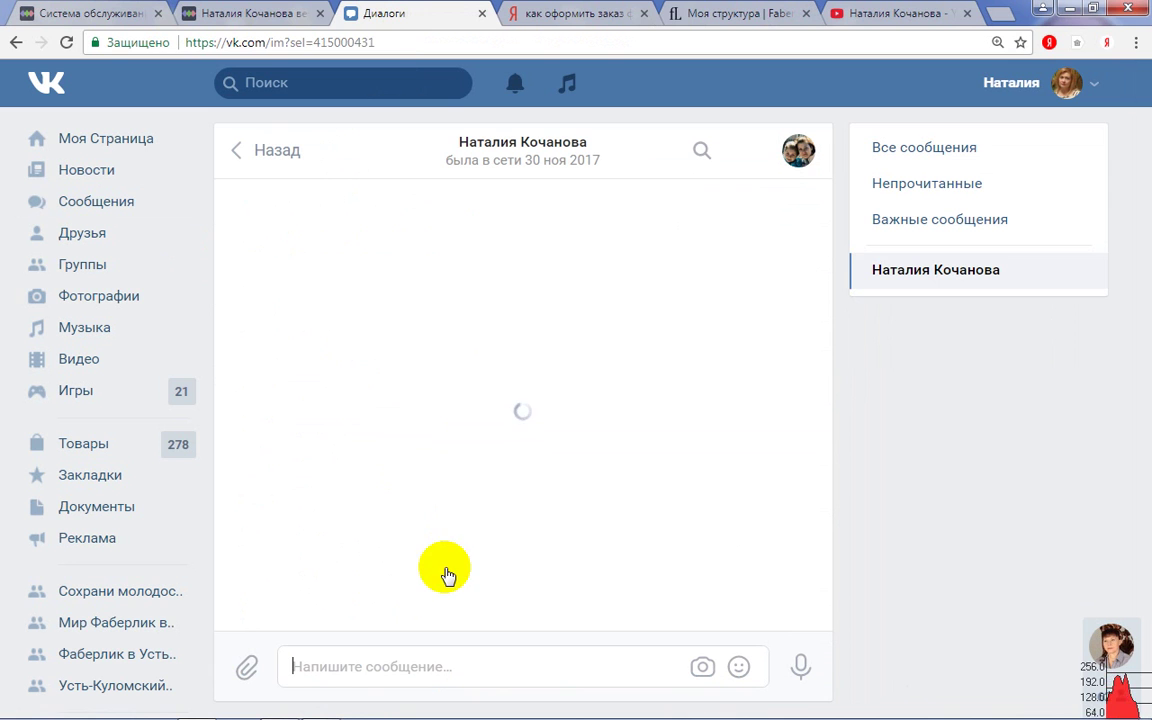
- Paste the copied sponsor registration link into the chat, send it, and return to Faberlic
right_click(406, 666)
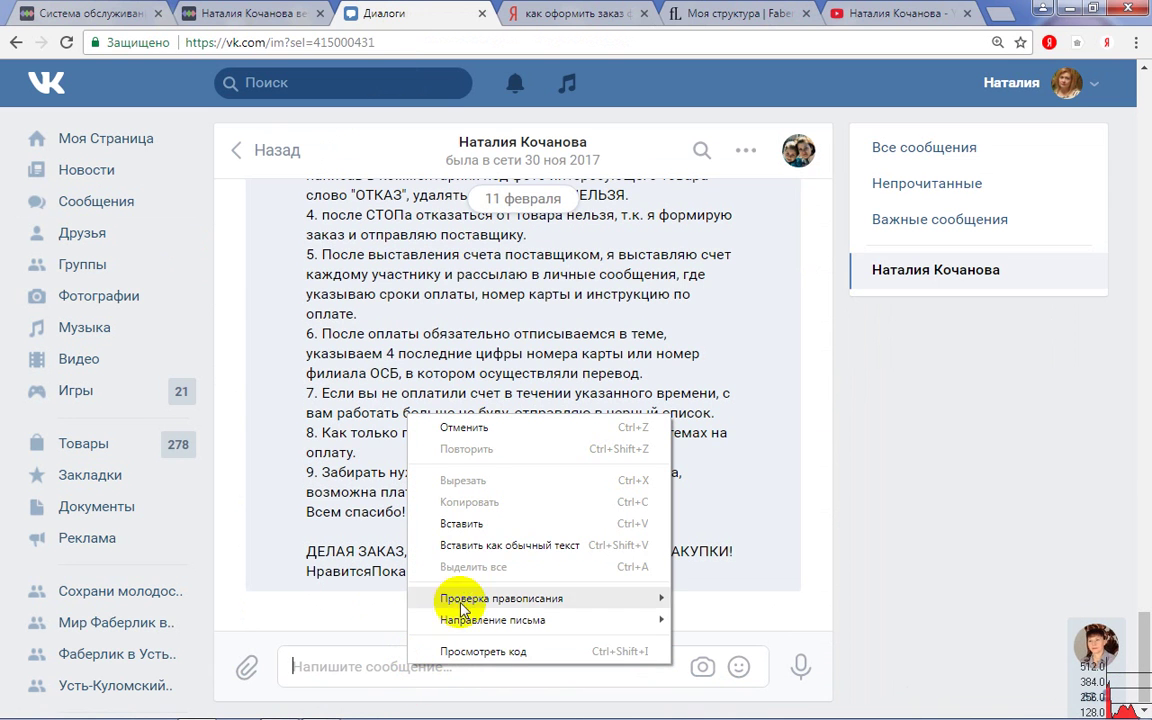
click(350, 666)
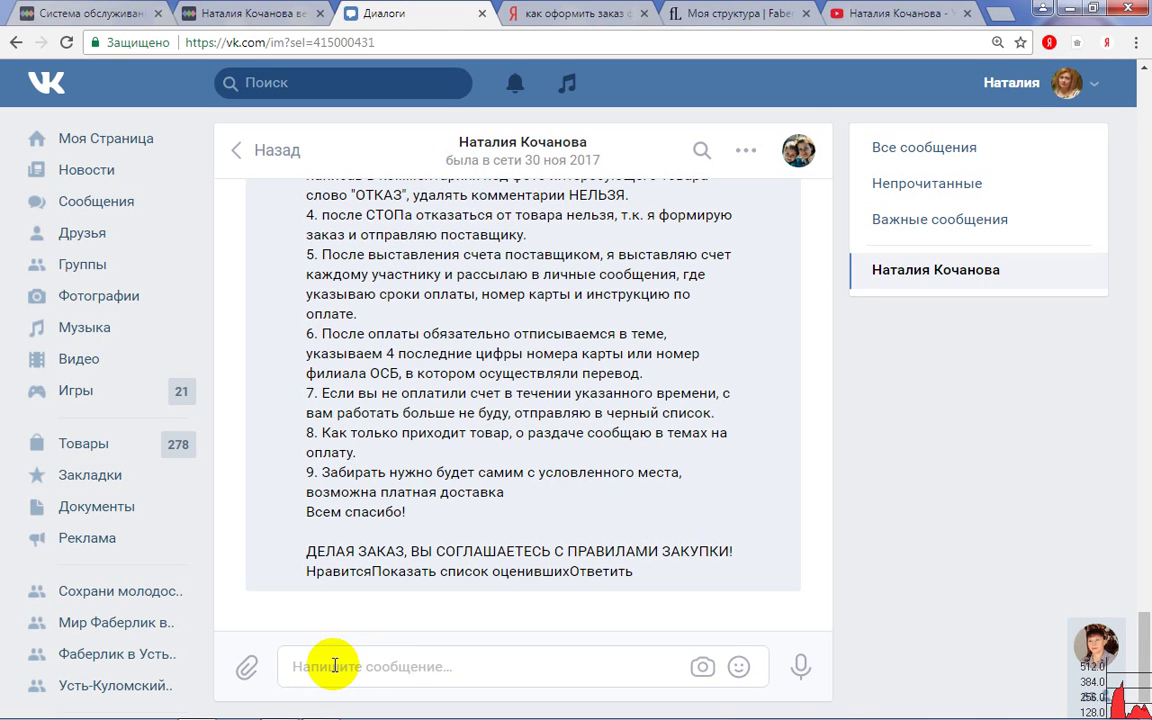
right_click(333, 671)
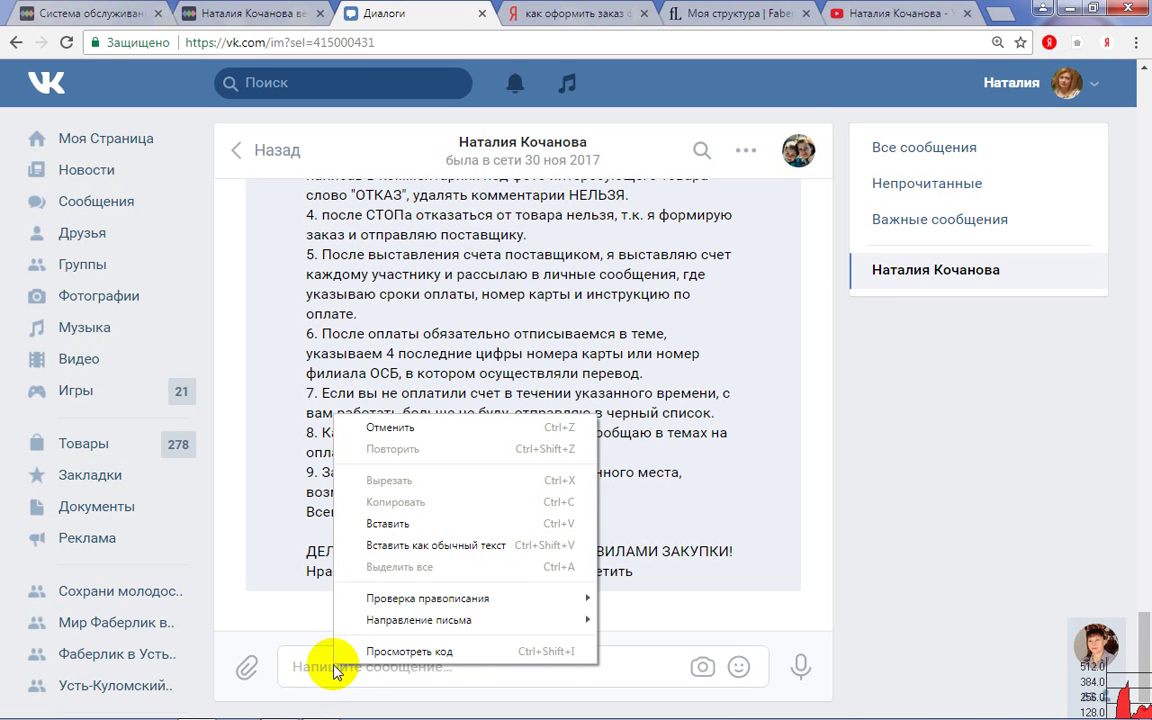
click(390, 524)
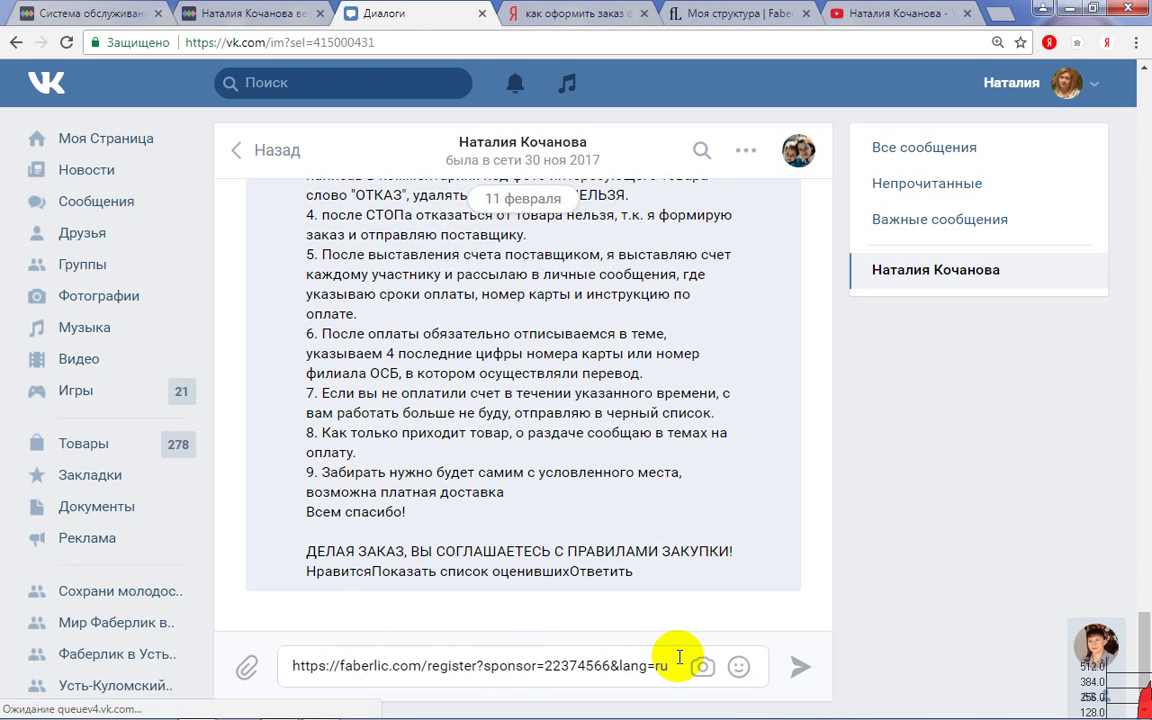
key(Return)
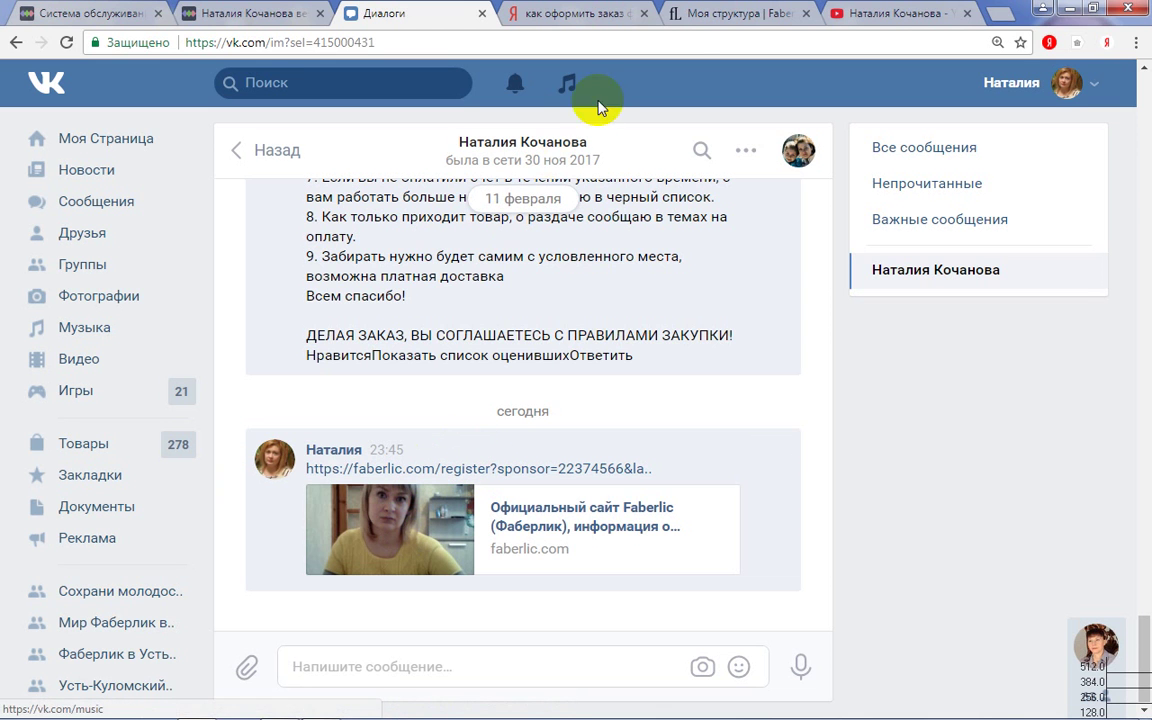
click(736, 14)
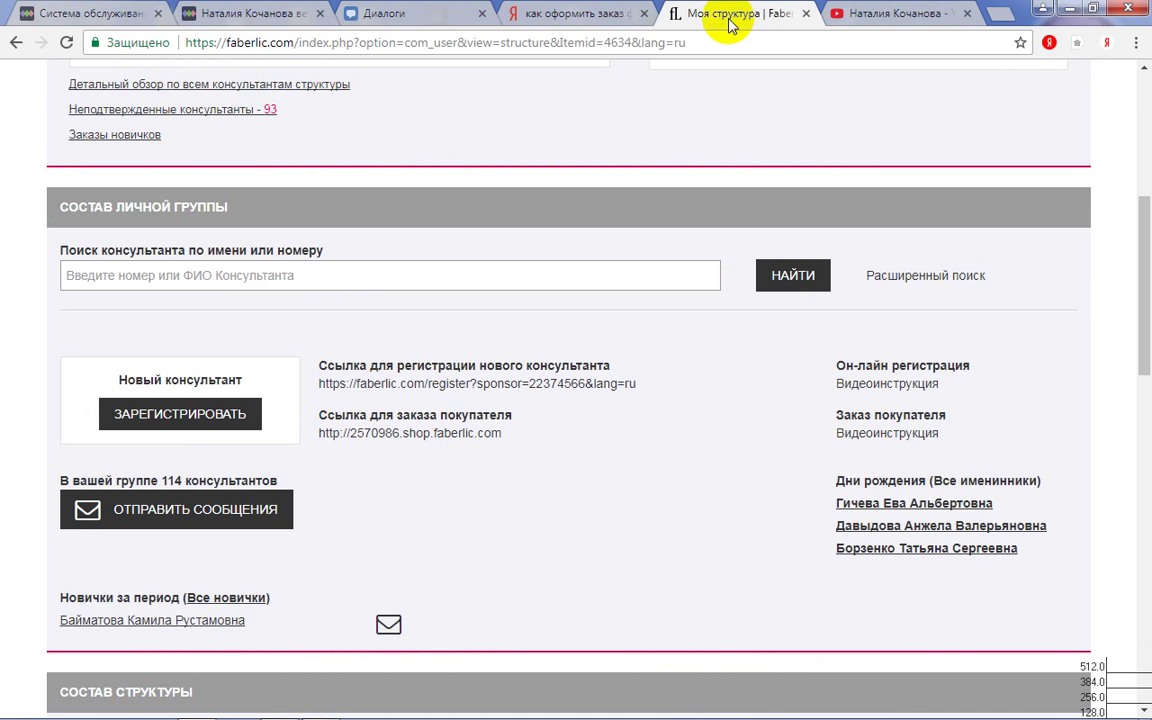
- Open Личный кабинет and review the Мои заказы overview showing 6 351,84 руб due
scroll(522, 406, up, 5)
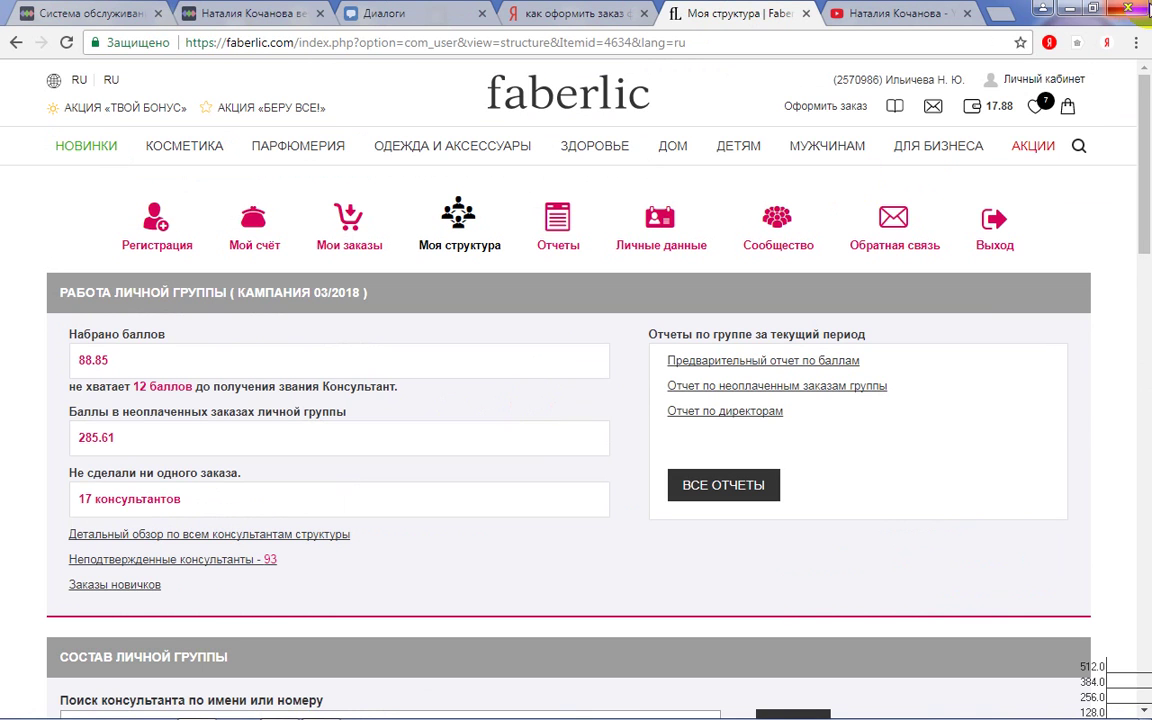
click(1066, 82)
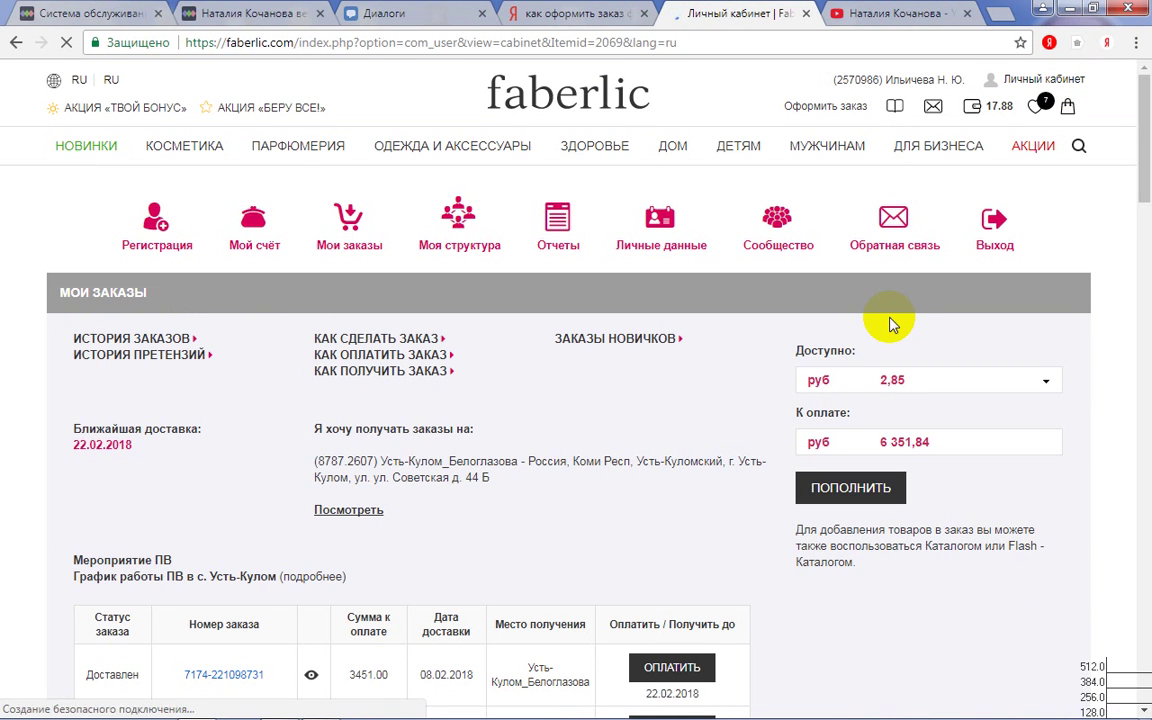
scroll(893, 321, down, 3)
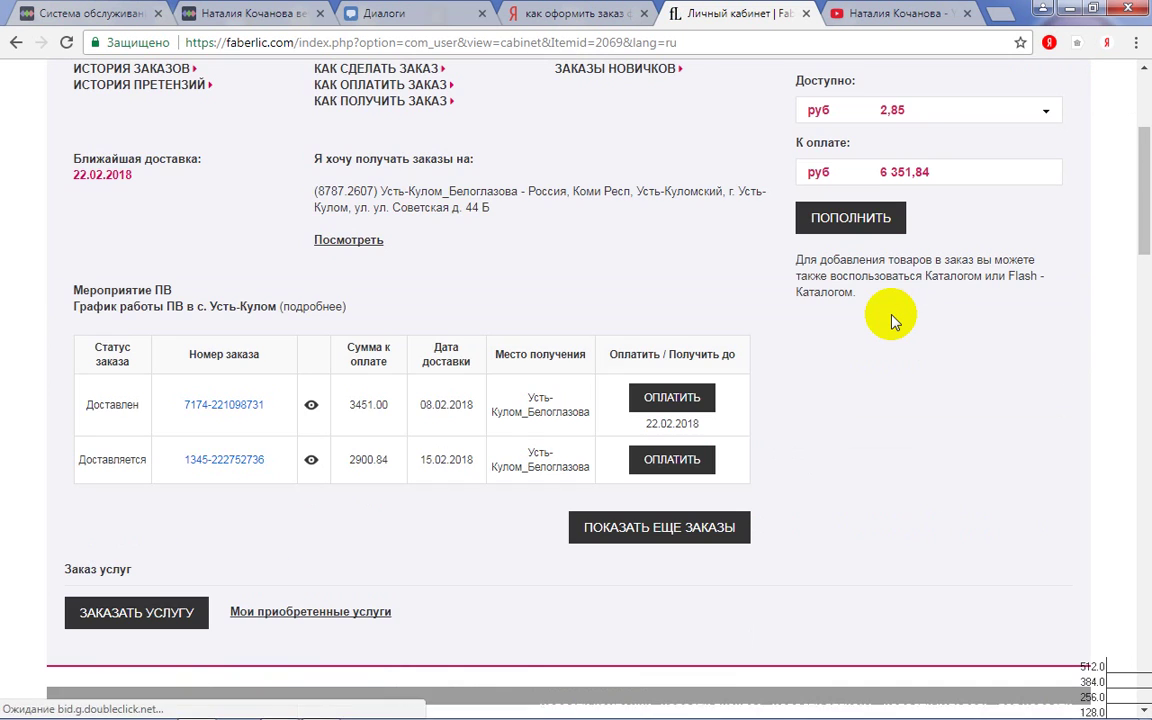
scroll(893, 321, down, 3)
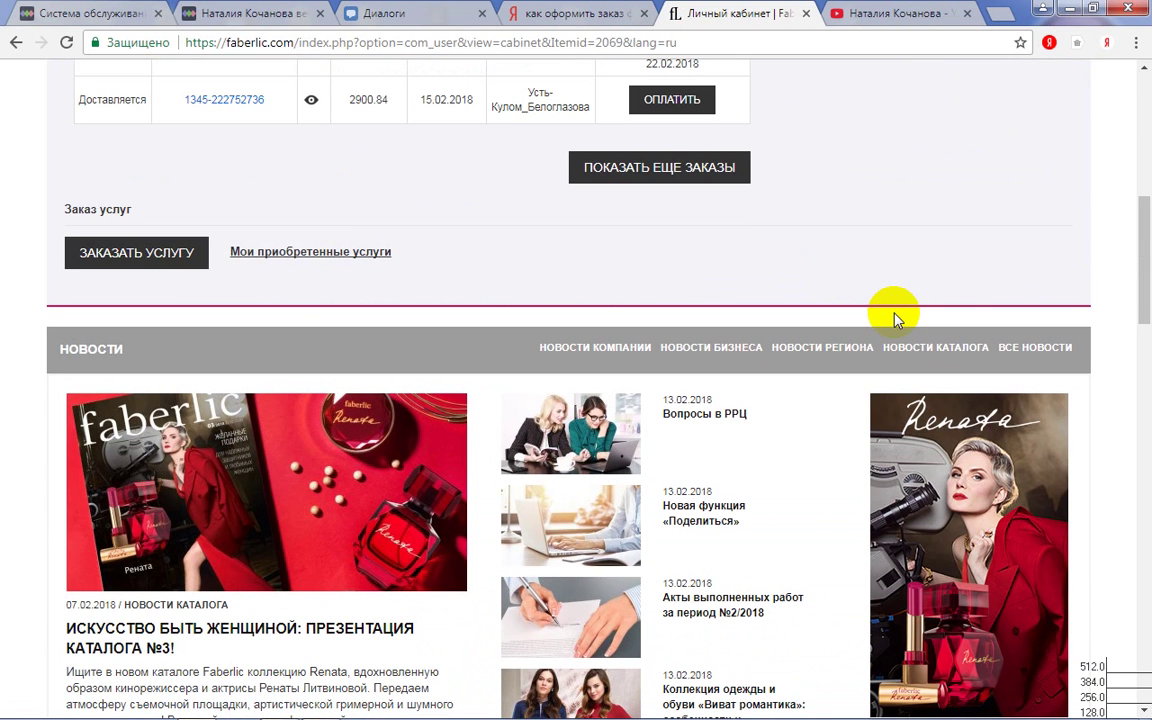
scroll(893, 321, down, 3)
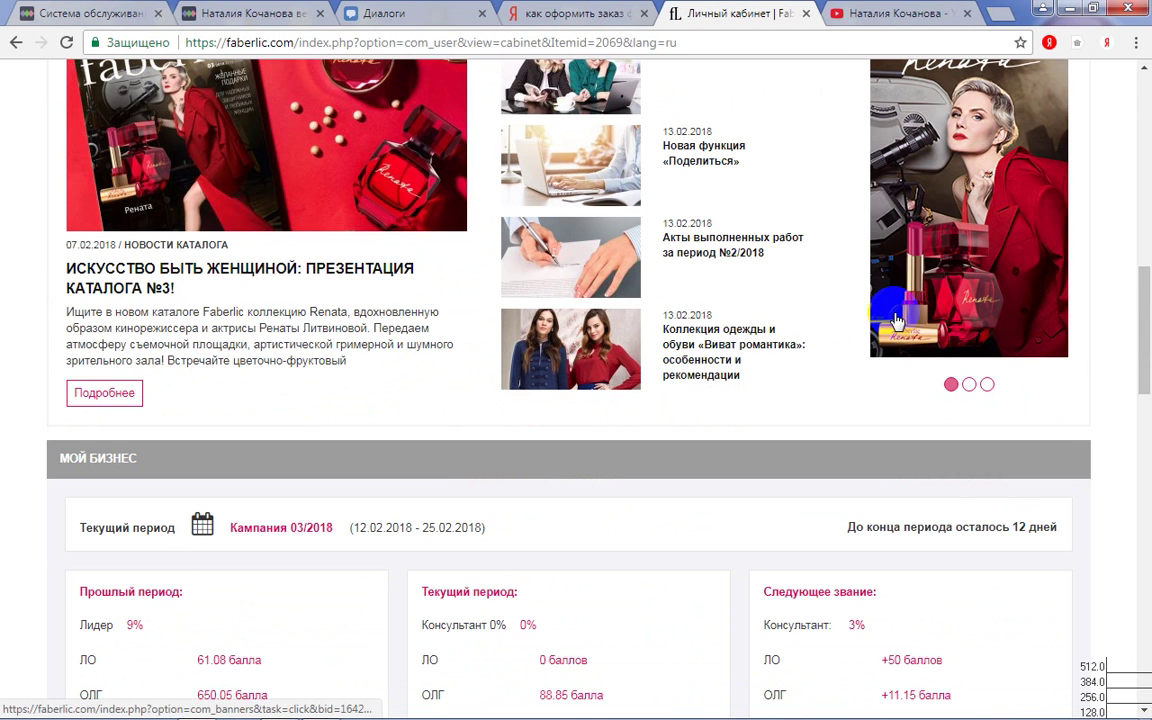
scroll(897, 320, up, 6)
scroll(897, 320, up, 2)
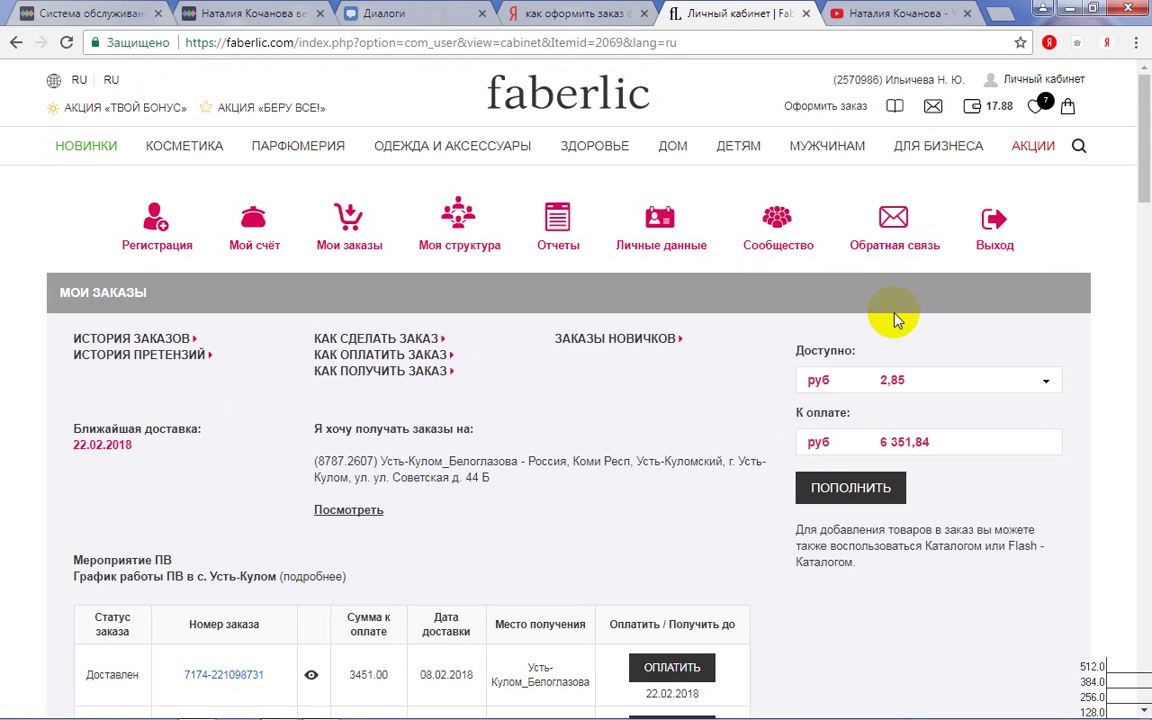